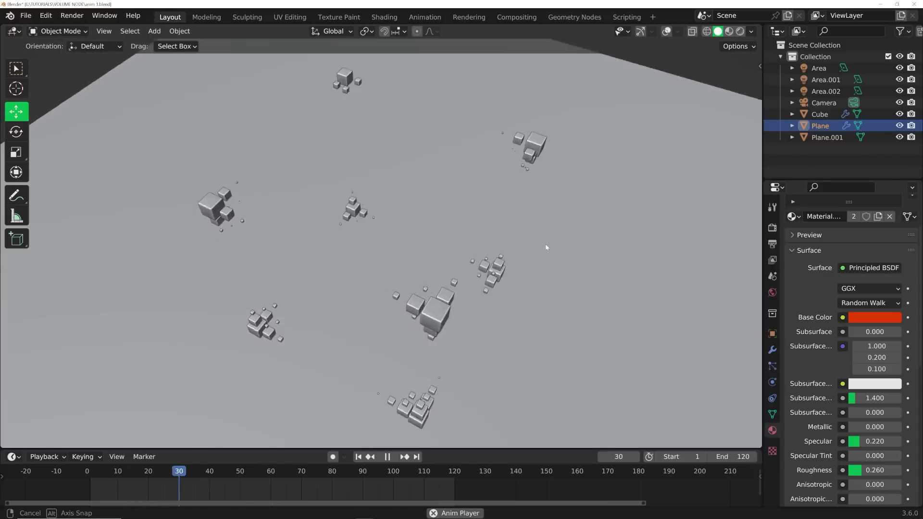
{"action": "middle_click_drag", "start_coordinate": [547, 247], "coordinate": [509, 226]}
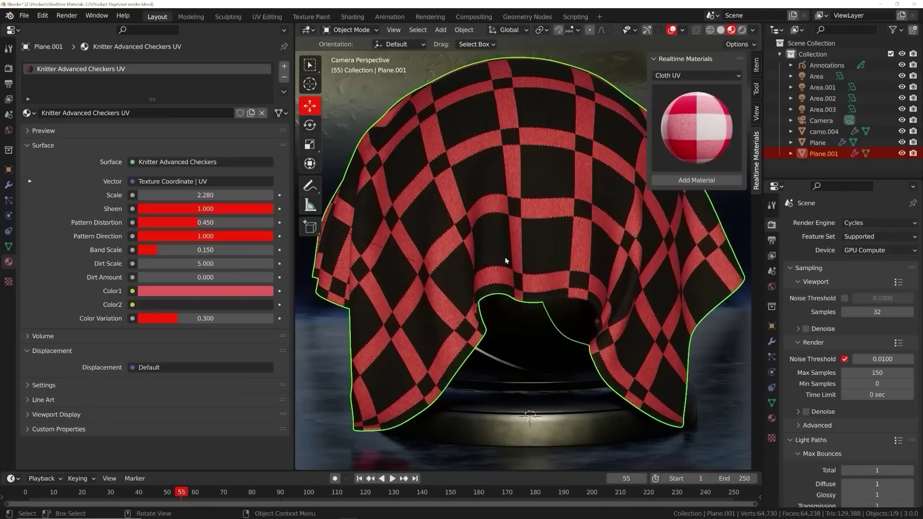
Add the Cloth UV material to the draped cloth and open its Color1 for editing
{"action": "left_click", "coordinate": [688, 185]}
{"action": "left_click", "coordinate": [200, 291]}
{"action": "left_click", "coordinate": [172, 212]}
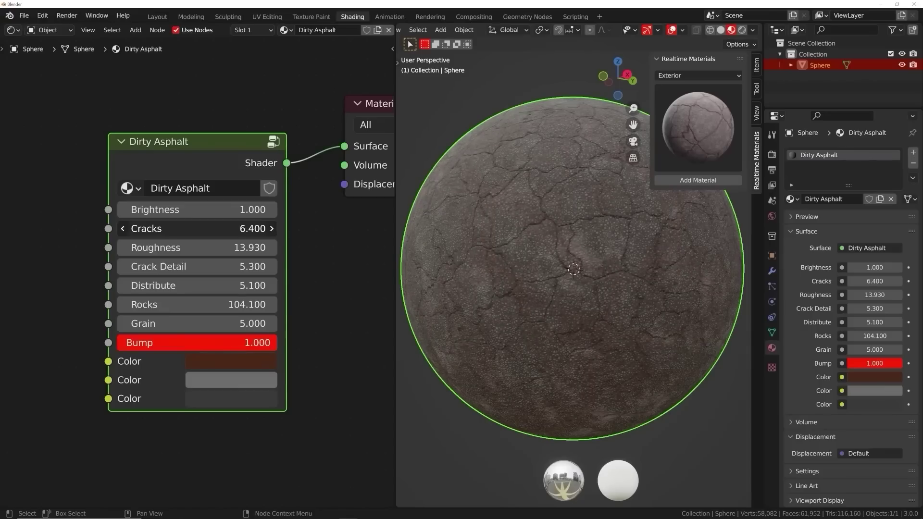
Adjust the brightness of Dirty Asphalt's first colour and increase Missing Pattern on the Terrazzo_6 hexagon material
{"action": "left_click", "coordinate": [231, 361]}
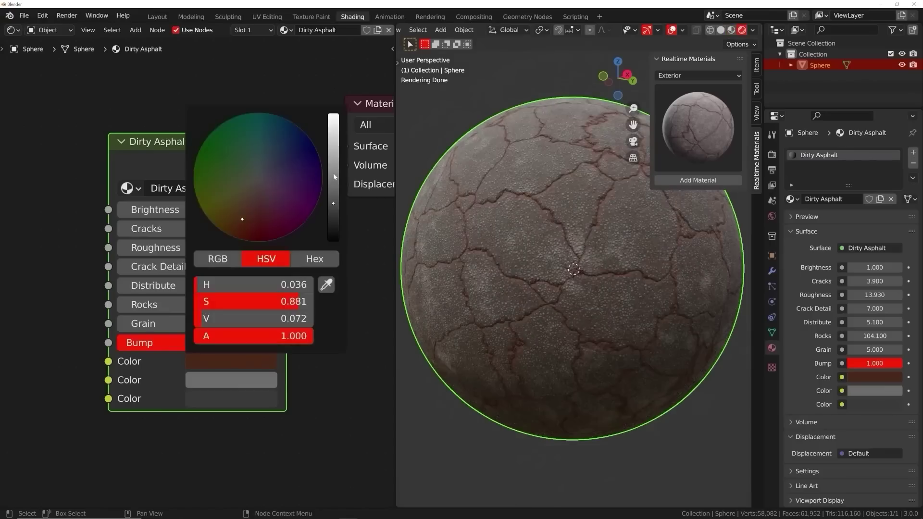
{"action": "left_click_drag", "start_coordinate": [330, 58], "coordinate": [330, 175]}
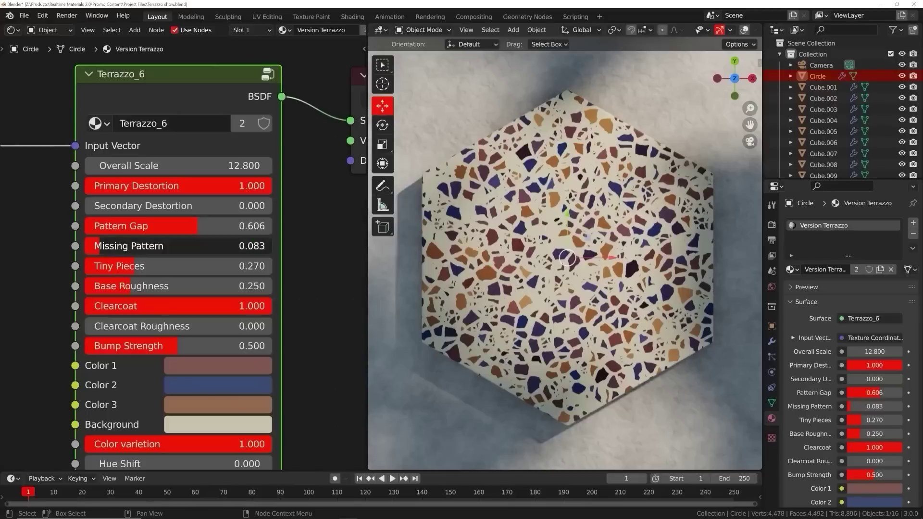
{"action": "left_click_drag", "start_coordinate": [101, 246], "coordinate": [162, 248]}
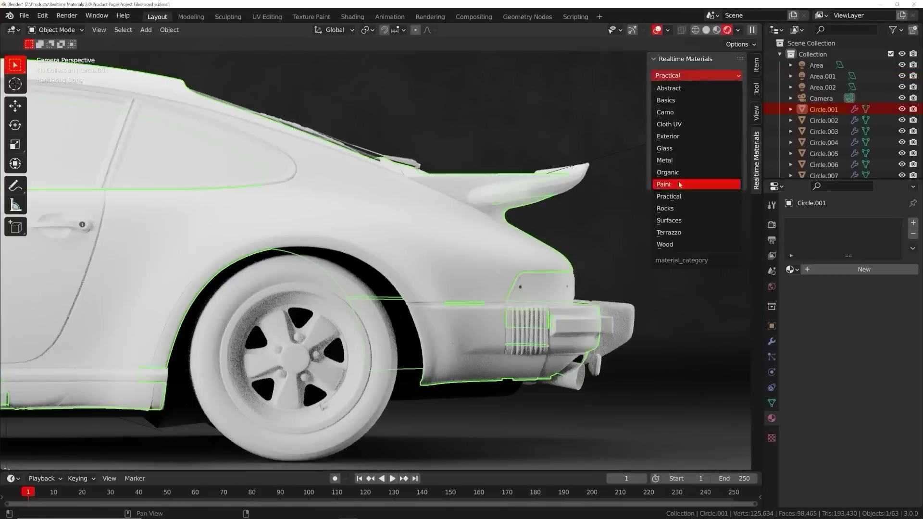
Choose the Paint category and open the material previews for the car body, and switch to the Surfaces category for its trim
{"action": "left_click", "coordinate": [668, 183]}
{"action": "left_click", "coordinate": [697, 127]}
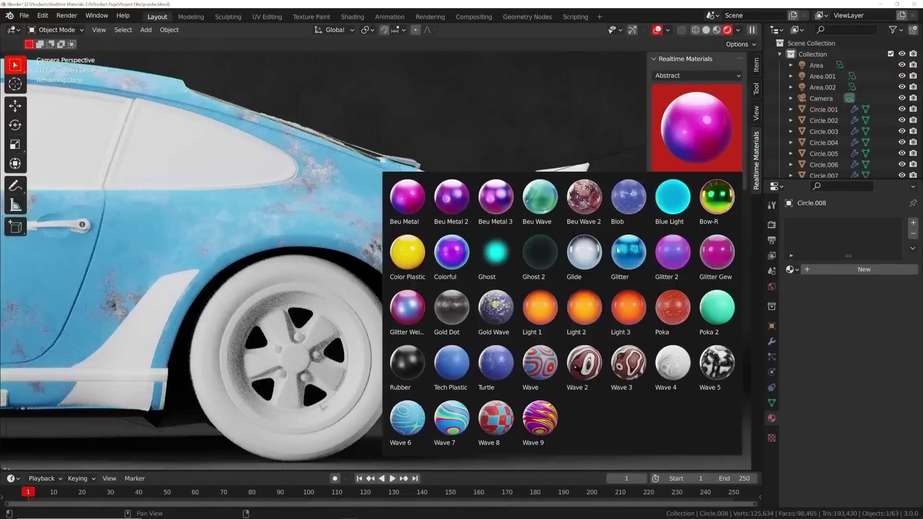
{"action": "left_click", "coordinate": [696, 75]}
{"action": "left_click", "coordinate": [690, 215]}
Select the car's rear wheel and add a material from the Metal category to it
{"action": "left_click", "coordinate": [359, 362]}
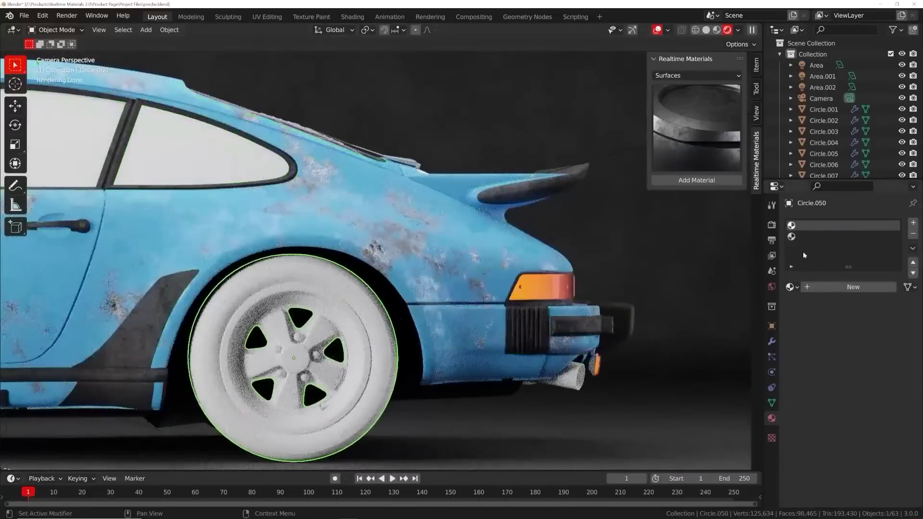
{"action": "left_click", "coordinate": [692, 75]}
{"action": "left_click", "coordinate": [676, 161]}
{"action": "left_click", "coordinate": [707, 180]}
Add the Rubber material from the Abstract category to the rear wheel's second material slot
{"action": "left_click", "coordinate": [696, 75]}
{"action": "left_click", "coordinate": [683, 89]}
{"action": "left_click", "coordinate": [696, 128]}
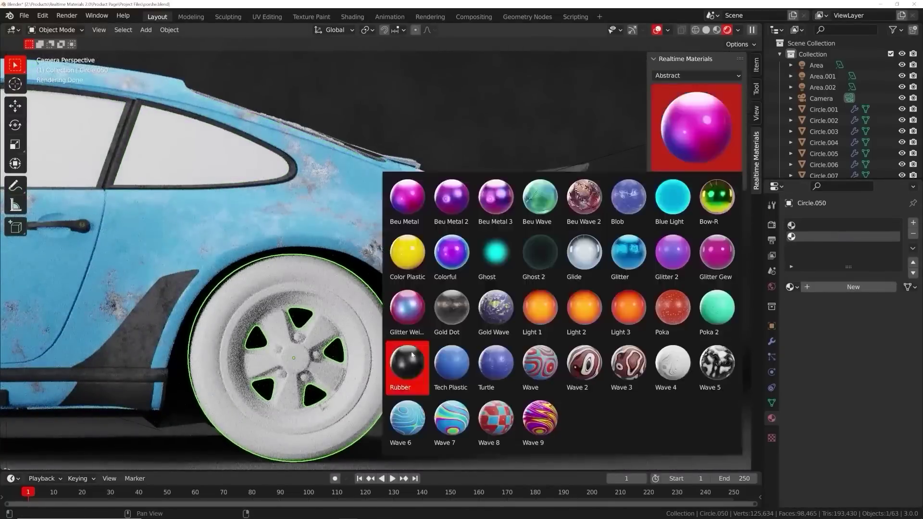
{"action": "left_click", "coordinate": [404, 363]}
{"action": "left_click", "coordinate": [696, 180]}
Add a Metal category material to the car and switch the material library to the Basics category
{"action": "left_click", "coordinate": [684, 162]}
{"action": "left_click", "coordinate": [697, 180]}
{"action": "left_click", "coordinate": [881, 397]}
{"action": "left_click", "coordinate": [206, 154]}
{"action": "left_click", "coordinate": [697, 76]}
{"action": "left_click", "coordinate": [673, 100]}
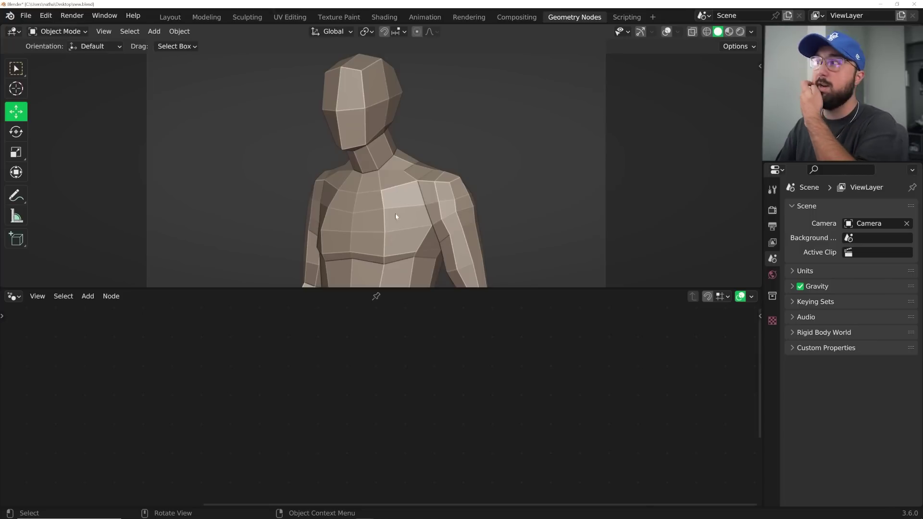
Select the low-poly human and insert a Mesh to Volume node between its Group Input and Group Output
{"action": "left_click", "coordinate": [368, 185]}
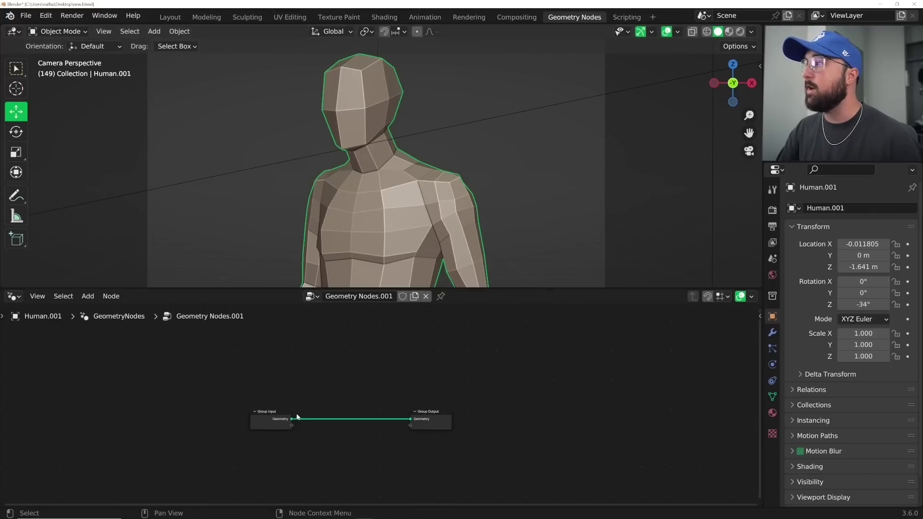
{"action": "key", "text": "Home"}
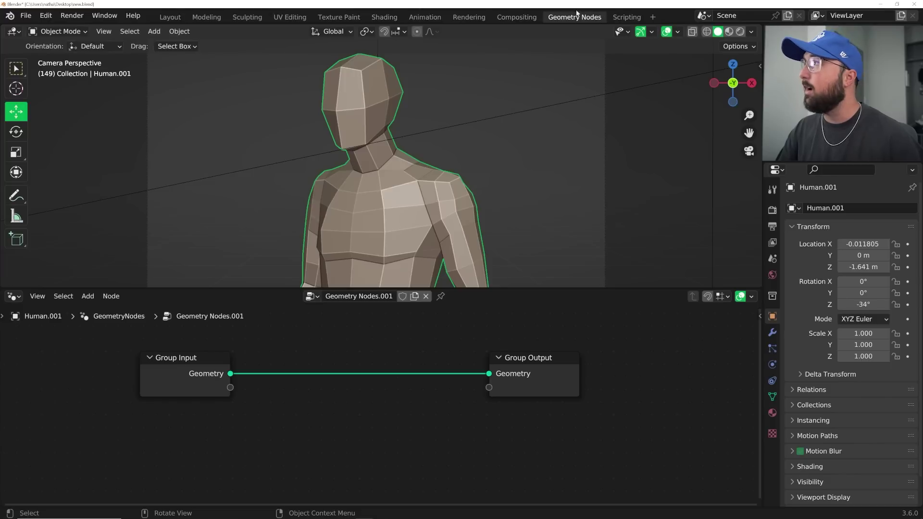
{"action": "scroll", "coordinate": [220, 436], "scroll_direction": "up", "scroll_amount": 2}
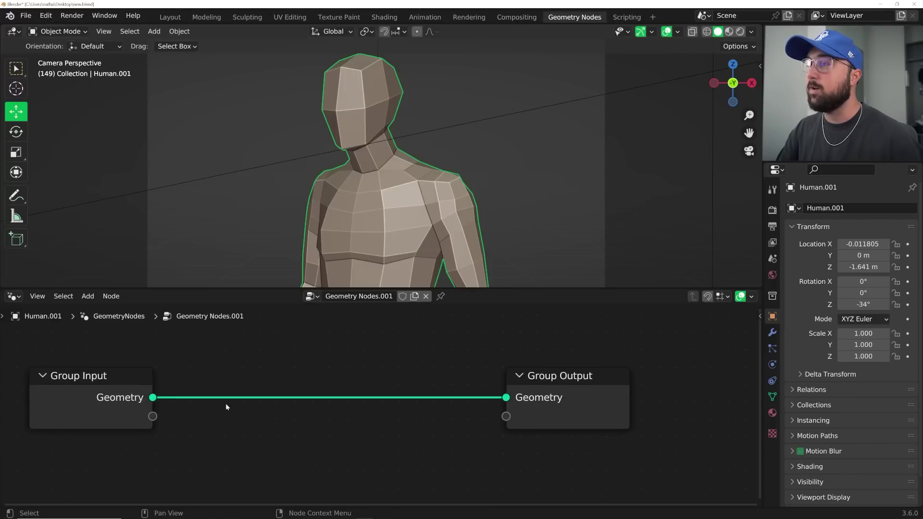
{"action": "key", "text": "shift+a"}
{"action": "left_click", "coordinate": [190, 291]}
{"action": "type", "text": "volu"}
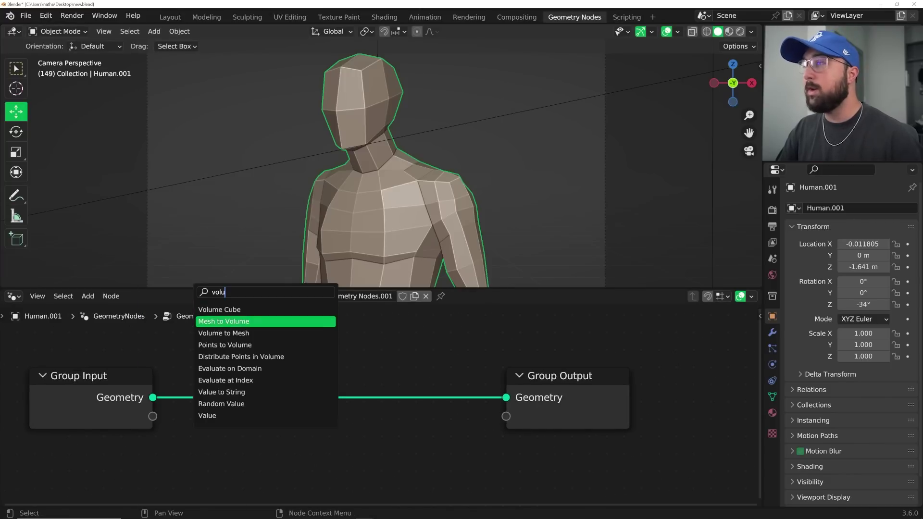
{"action": "left_click", "coordinate": [200, 321]}
{"action": "left_click", "coordinate": [223, 392]}
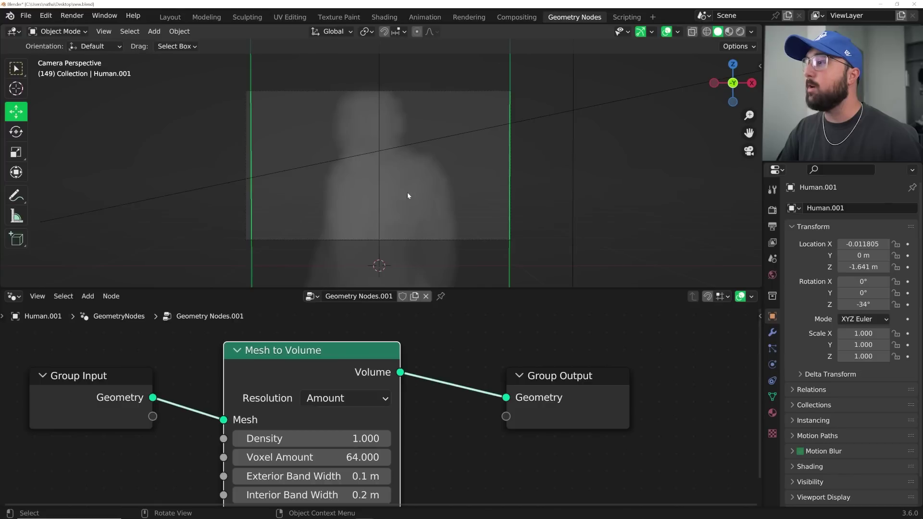
Set the Mesh to Volume node's Exterior Band Width to 0 m and check the figure's shape from the camera
{"action": "middle_click_drag", "start_coordinate": [408, 218], "coordinate": [380, 202]}
{"action": "key", "text": "KP_0"}
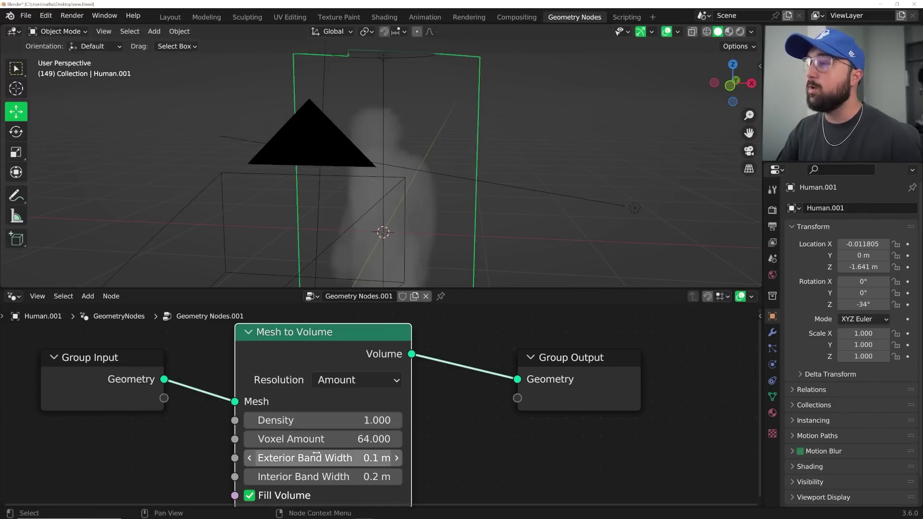
{"action": "left_click_drag", "start_coordinate": [303, 458], "coordinate": [284, 458]}
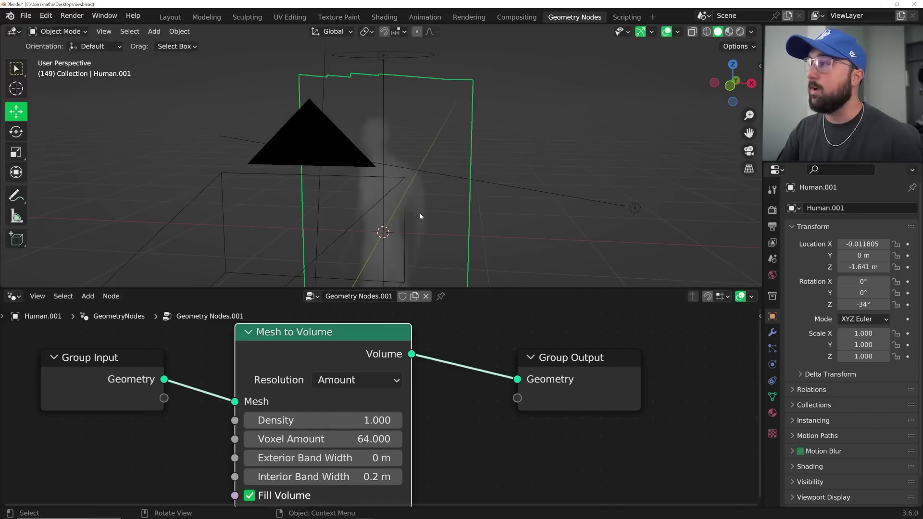
{"action": "key", "text": "KP_0"}
{"action": "scroll", "coordinate": [428, 424], "scroll_direction": "up", "scroll_amount": 2}
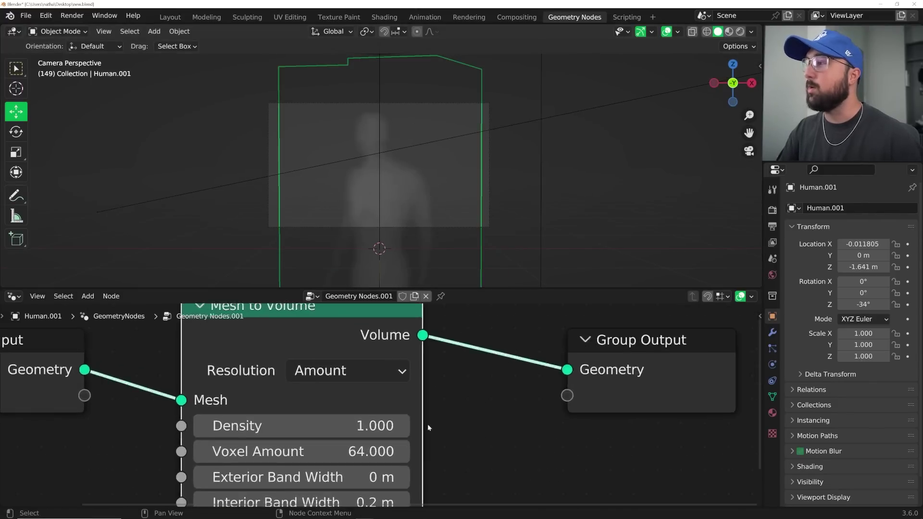
Insert a Distribute Points in Volume node before the Group Output and raise the Mesh to Volume density to 334.6
{"action": "scroll", "coordinate": [427, 424], "scroll_direction": "down", "scroll_amount": 4}
{"action": "middle_click_drag", "start_coordinate": [428, 424], "coordinate": [253, 420]}
{"action": "left_click_drag", "start_coordinate": [420, 362], "coordinate": [548, 362]}
{"action": "left_click", "coordinate": [193, 355]}
{"action": "middle_click_drag", "start_coordinate": [370, 335], "coordinate": [375, 356]}
{"action": "key", "text": "shift+a"}
{"action": "type", "text": "s"}
{"action": "type", "text": "volu"}
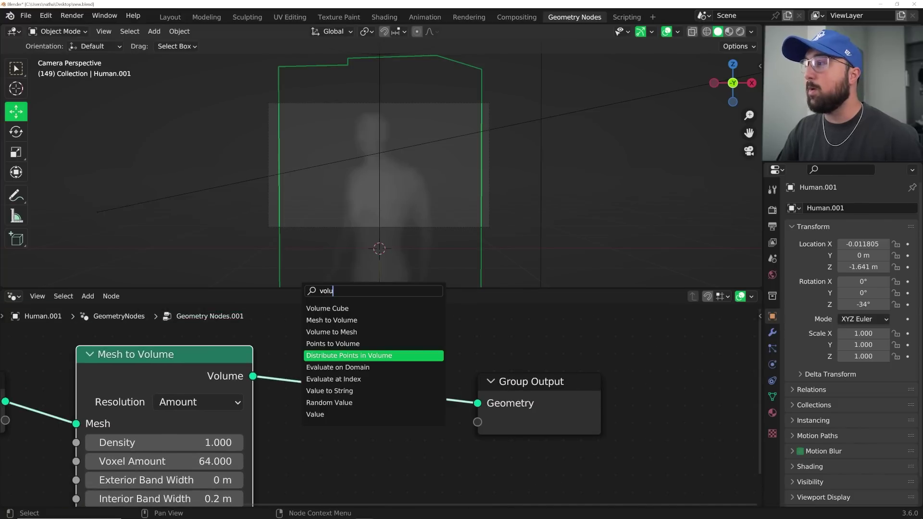
{"action": "key", "text": "Return"}
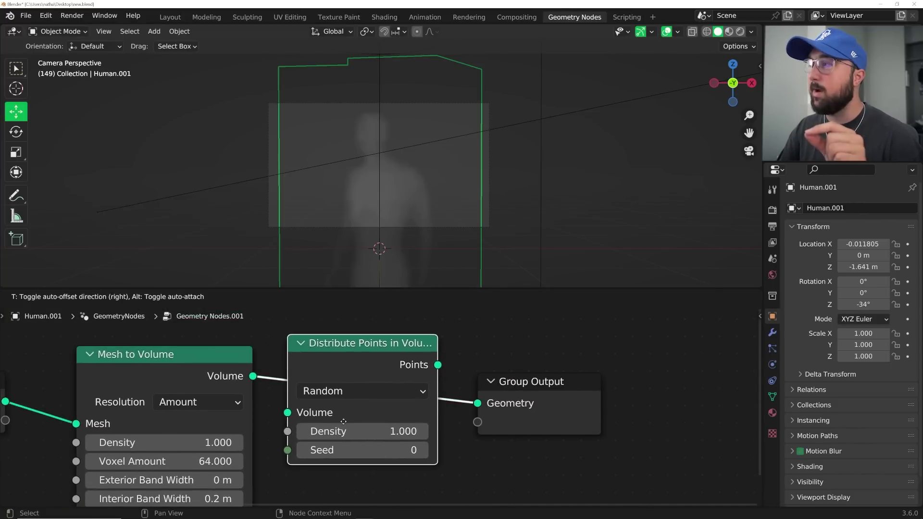
{"action": "left_click", "coordinate": [379, 421]}
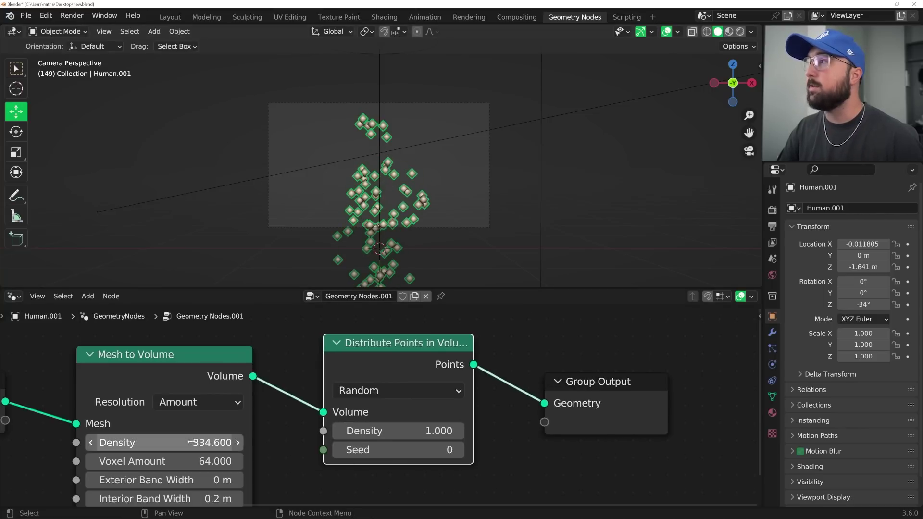
Insert an Instance on Points node after the distributed points and connect an Ico Sphere with 3 subdivisions as its instance
{"action": "middle_click_drag", "start_coordinate": [414, 211], "coordinate": [392, 243]}
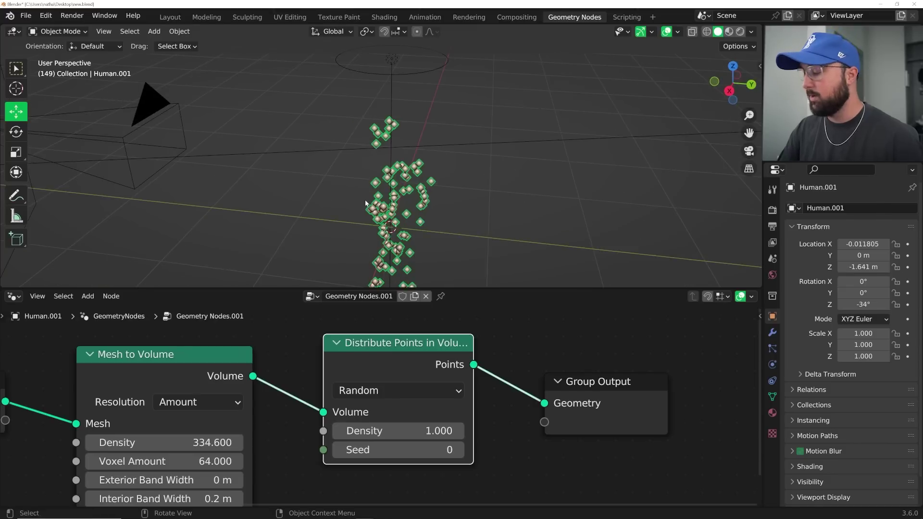
{"action": "key", "text": "KP_0"}
{"action": "middle_click_drag", "start_coordinate": [459, 388], "coordinate": [270, 393]}
{"action": "key", "text": "shift+a"}
{"action": "left_click", "coordinate": [329, 286]}
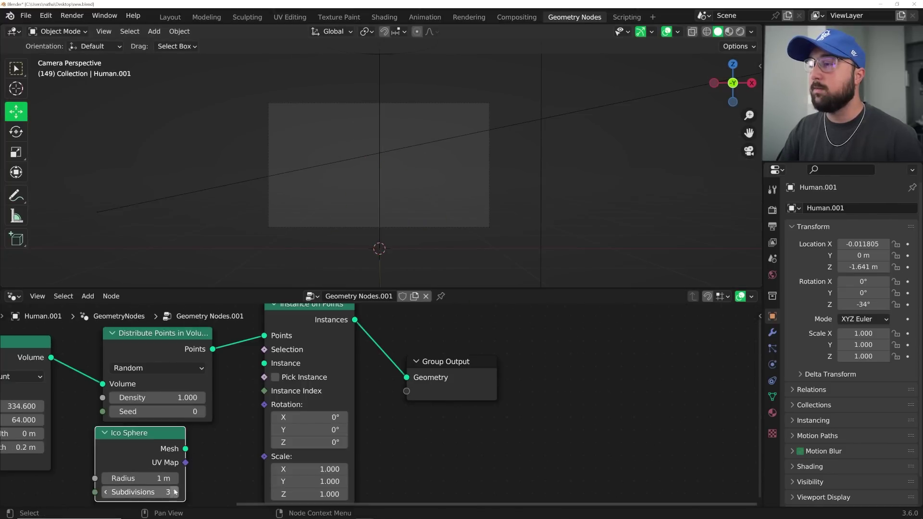
{"action": "left_click_drag", "start_coordinate": [262, 367], "coordinate": [262, 366]}
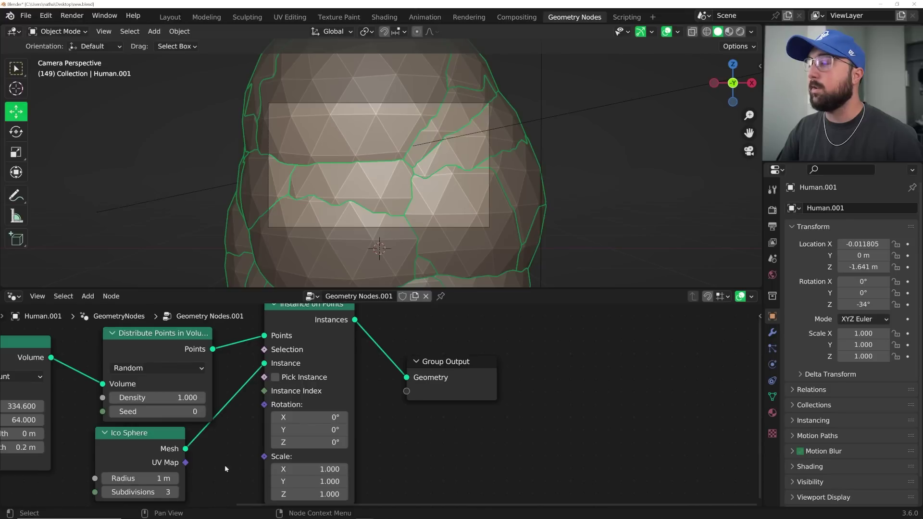
Set the Ico Sphere radius to 0.03 m, and the Mesh to Volume and point distribution densities to 496.8 and 24.4
{"action": "mouse_move", "coordinate": [152, 479]}
{"action": "left_mouse_down"}
{"action": "mouse_move", "coordinate": [132, 481]}
{"action": "mouse_move", "coordinate": [150, 482]}
{"action": "left_mouse_up"}
{"action": "middle_click_drag", "start_coordinate": [148, 373], "coordinate": [295, 363]}
{"action": "left_click_drag", "start_coordinate": [129, 392], "coordinate": [130, 394]}
{"action": "left_click_drag", "start_coordinate": [309, 388], "coordinate": [371, 387]}
Hide the viewport overlays and place the Noise Texture node close beside the Color Ramp
{"action": "left_click", "coordinate": [666, 32]}
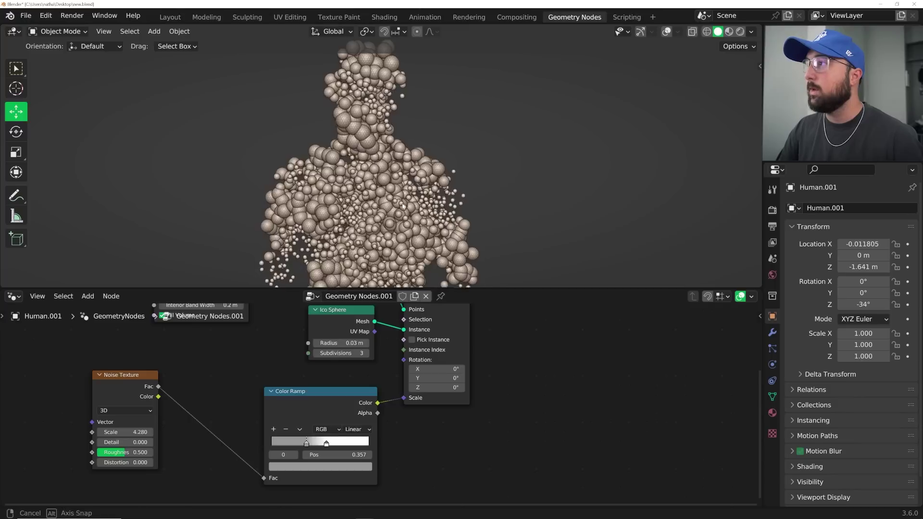
{"action": "middle_click_drag", "start_coordinate": [164, 403], "coordinate": [166, 428]}
{"action": "left_click_drag", "start_coordinate": [131, 398], "coordinate": [211, 425]}
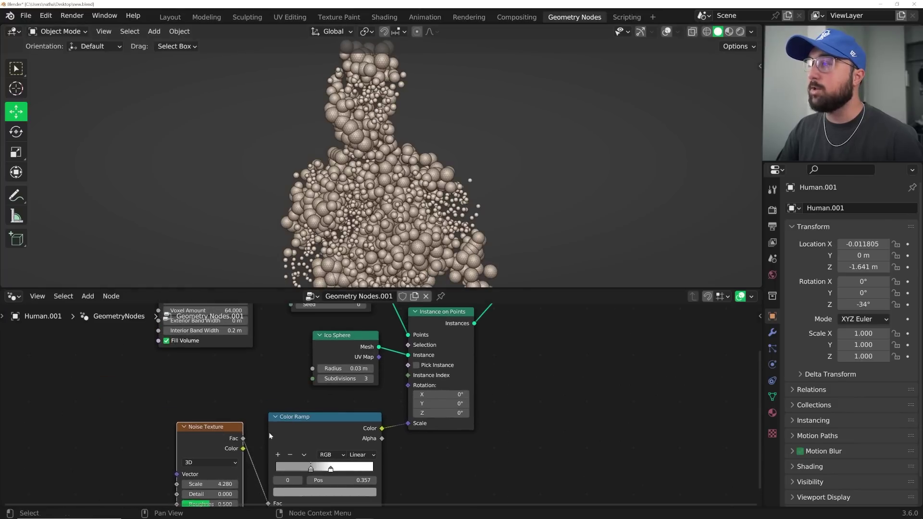
{"action": "scroll", "coordinate": [349, 408], "scroll_direction": "down", "scroll_amount": 3}
{"action": "middle_click_drag", "start_coordinate": [372, 399], "coordinate": [294, 418]}
{"action": "scroll", "coordinate": [338, 366], "scroll_direction": "up", "scroll_amount": 2}
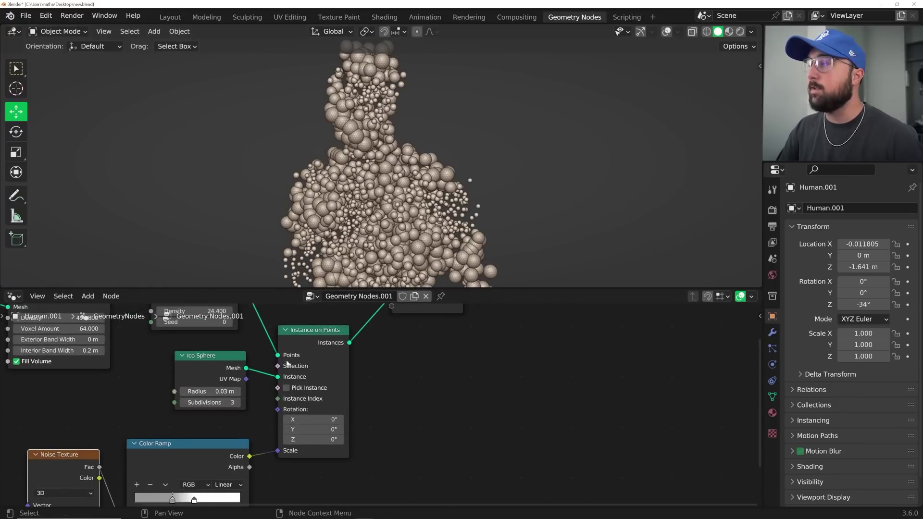
{"action": "middle_click_drag", "start_coordinate": [354, 212], "coordinate": [445, 231]}
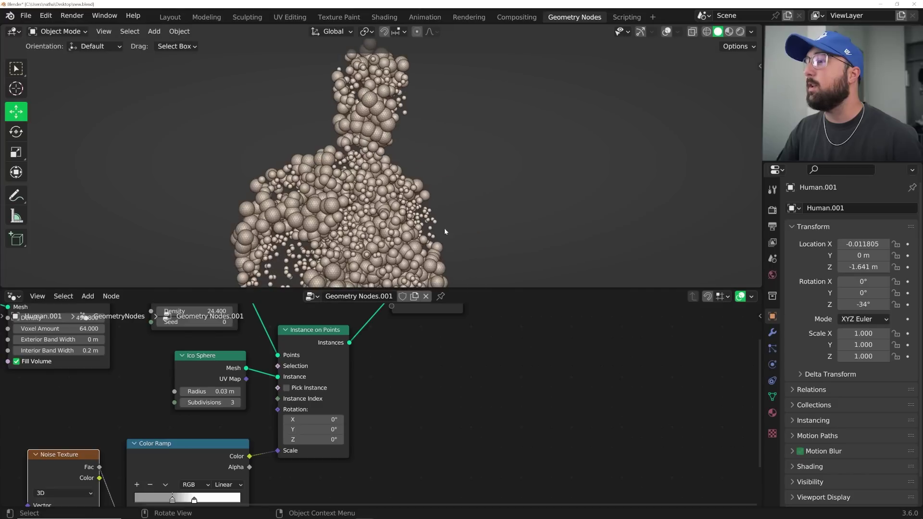
Switch the Noise Texture to 4D and shift its W value to 1.66 to vary the sphere sizes
{"action": "middle_click_drag", "start_coordinate": [72, 479], "coordinate": [162, 455]}
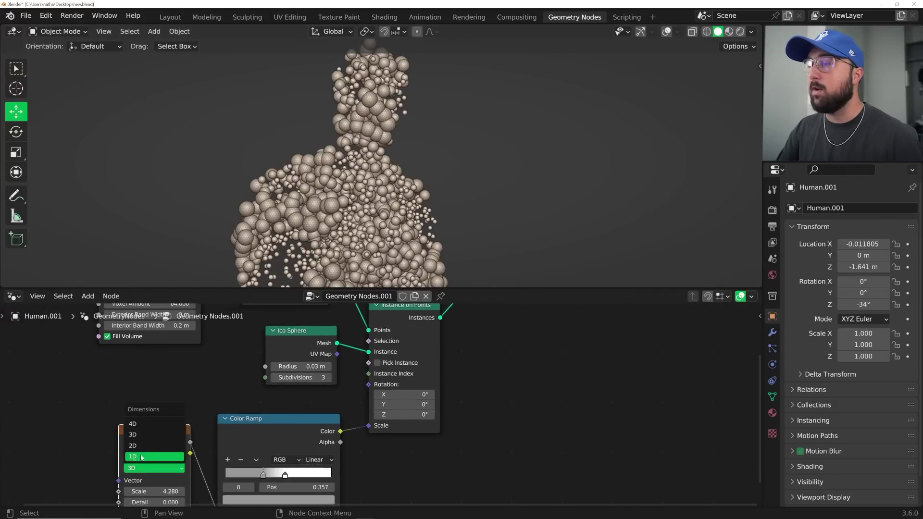
{"action": "left_click", "coordinate": [140, 423]}
{"action": "middle_click_drag", "start_coordinate": [165, 487], "coordinate": [182, 464]}
{"action": "left_click_drag", "start_coordinate": [181, 464], "coordinate": [261, 465]}
{"action": "middle_click_drag", "start_coordinate": [347, 225], "coordinate": [378, 224]}
{"action": "scroll", "coordinate": [377, 224], "scroll_direction": "down", "scroll_amount": 1}
{"action": "scroll", "coordinate": [257, 391], "scroll_direction": "down", "scroll_amount": 1}
{"action": "middle_click_drag", "start_coordinate": [257, 392], "coordinate": [246, 436]}
{"action": "scroll", "coordinate": [282, 395], "scroll_direction": "up", "scroll_amount": 4}
{"action": "mouse_move", "coordinate": [404, 236]}
{"action": "middle_mouse_down"}
{"action": "mouse_move", "coordinate": [435, 239]}
{"action": "mouse_move", "coordinate": [411, 243]}
{"action": "middle_mouse_up"}
Set the Distribute Points in Volume method to Grid with a spacing of 0.02 on X, Y and Z
{"action": "middle_click_drag", "start_coordinate": [275, 476], "coordinate": [303, 358]}
{"action": "scroll", "coordinate": [298, 455], "scroll_direction": "down", "scroll_amount": 1}
{"action": "scroll", "coordinate": [299, 454], "scroll_direction": "up", "scroll_amount": 1}
{"action": "middle_click_drag", "start_coordinate": [315, 325], "coordinate": [285, 410]}
{"action": "scroll", "coordinate": [250, 397], "scroll_direction": "up", "scroll_amount": 1}
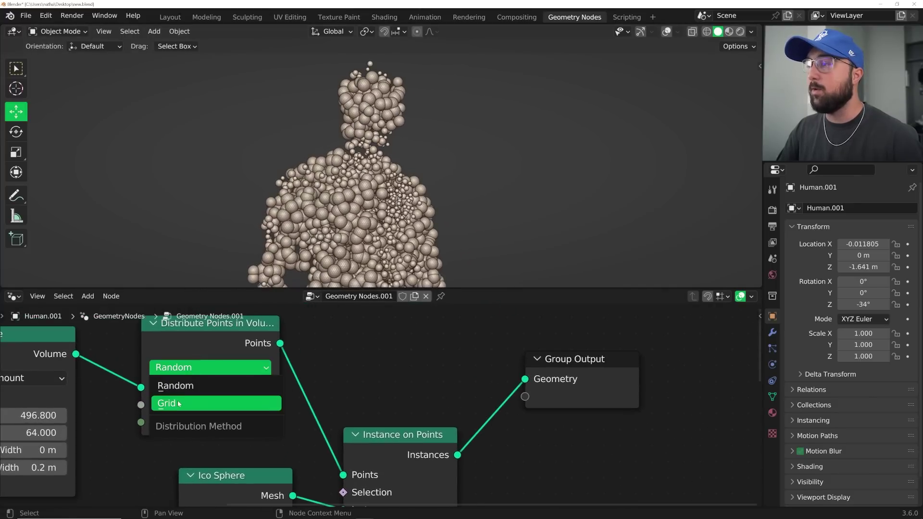
{"action": "left_click", "coordinate": [178, 404]}
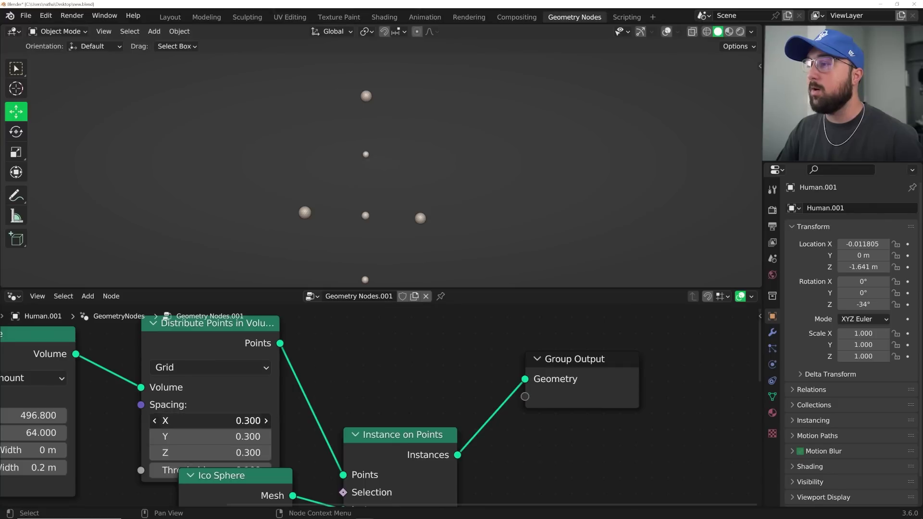
{"action": "type", "text": "0.0"}
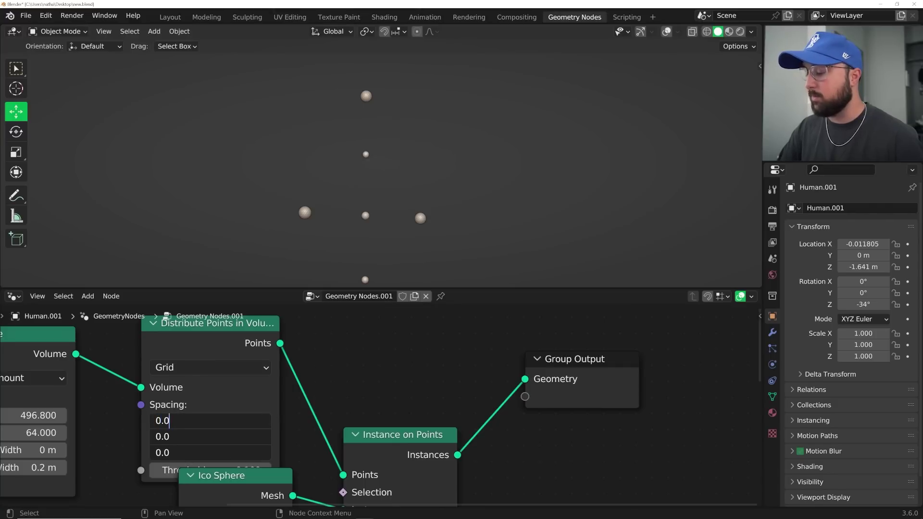
{"action": "type", "text": "2"}
{"action": "key", "text": "Return"}
{"action": "middle_click_drag", "start_coordinate": [313, 215], "coordinate": [384, 214]}
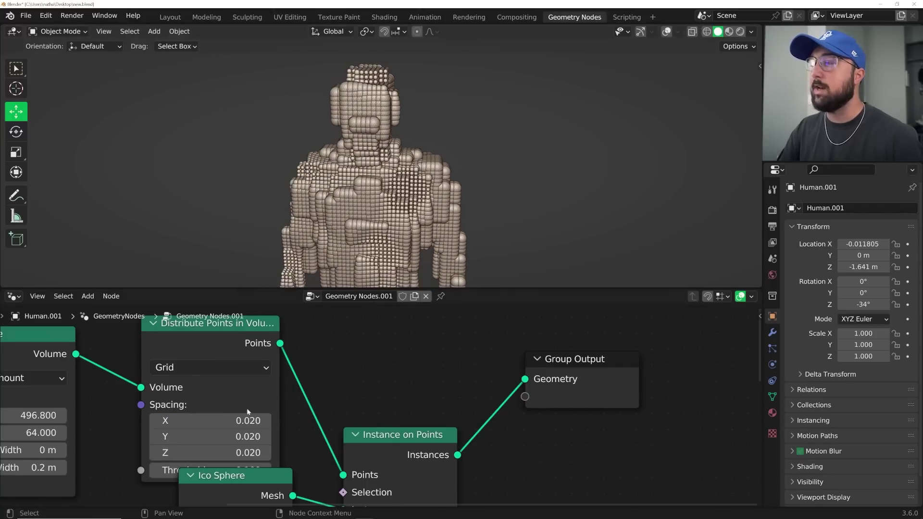
Set the grid spacing to 0.03 on X, Y and Z and check the sphere figure from the side
{"action": "middle_click_drag", "start_coordinate": [246, 412], "coordinate": [294, 365]}
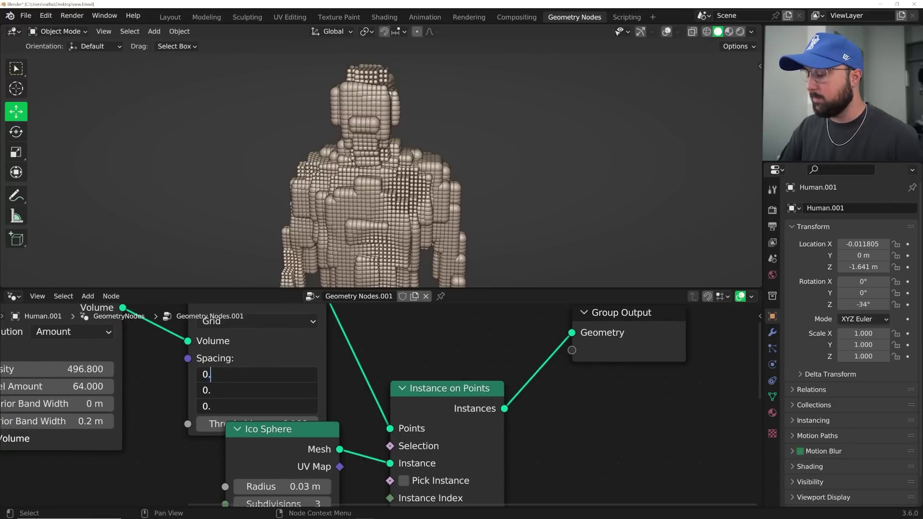
{"action": "key", "text": "Return"}
{"action": "middle_click_drag", "start_coordinate": [332, 206], "coordinate": [269, 223]}
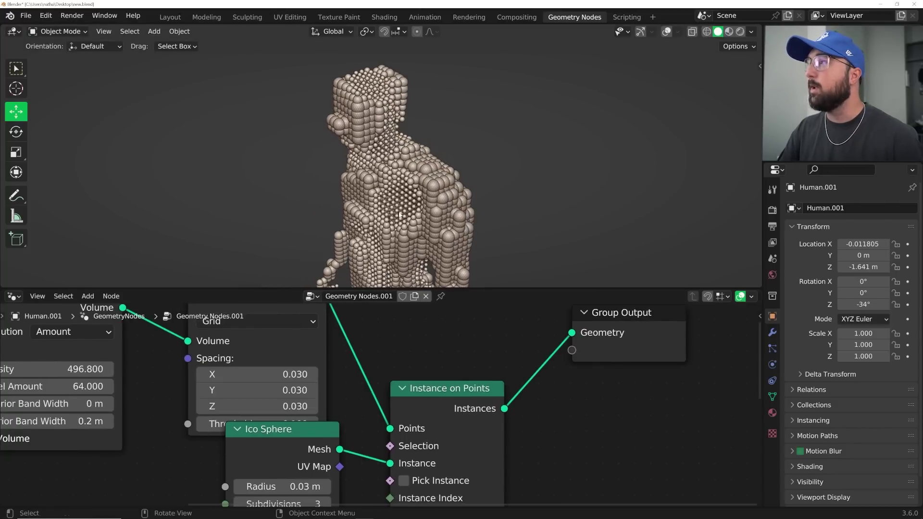
Try the Color Ramp's white stop at position 0.881, check the figure, and set the stop at 0.574
{"action": "middle_click_drag", "start_coordinate": [270, 416], "coordinate": [361, 313]}
{"action": "scroll", "coordinate": [311, 424], "scroll_direction": "down", "scroll_amount": 3}
{"action": "middle_click_drag", "start_coordinate": [319, 474], "coordinate": [291, 388]}
{"action": "scroll", "coordinate": [292, 391], "scroll_direction": "up", "scroll_amount": 4}
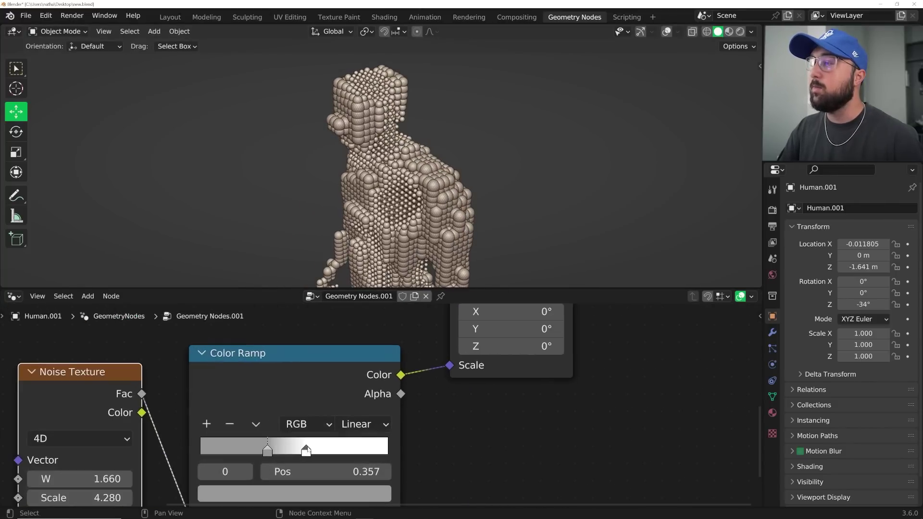
{"action": "left_click_drag", "start_coordinate": [306, 449], "coordinate": [361, 447]}
{"action": "middle_click_drag", "start_coordinate": [377, 159], "coordinate": [504, 175]}
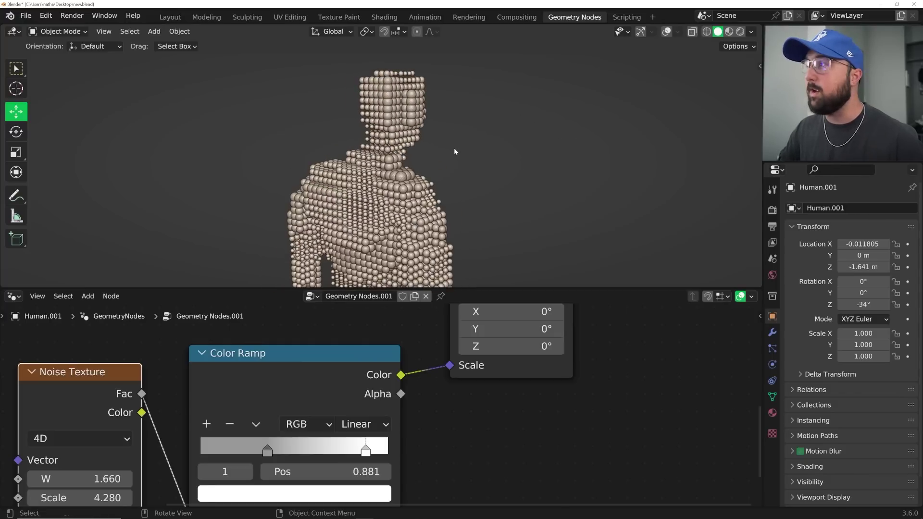
{"action": "middle_click_drag", "start_coordinate": [495, 187], "coordinate": [359, 218]}
{"action": "left_click_drag", "start_coordinate": [362, 457], "coordinate": [304, 453]}
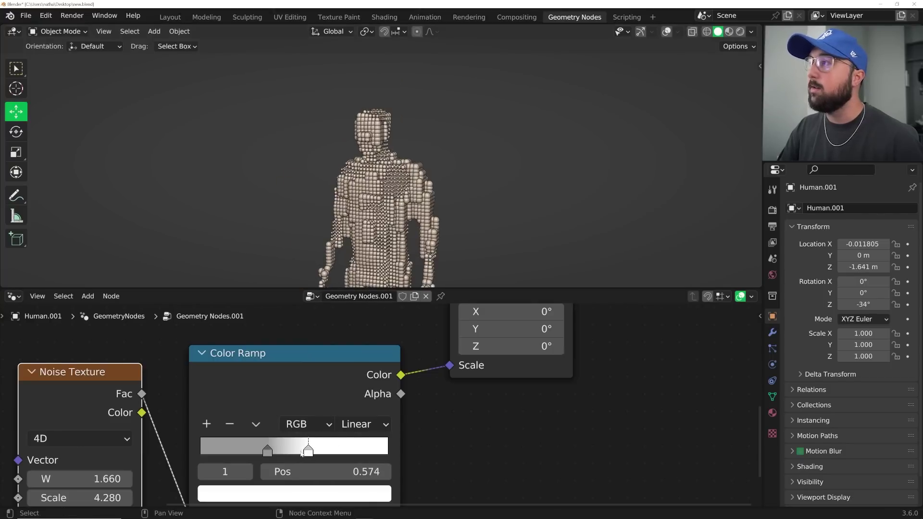
Darken the Color Ramp's grey stop to nearly black, with red, green and blue at 0.003
{"action": "middle_click_drag", "start_coordinate": [294, 426], "coordinate": [394, 362]}
{"action": "scroll", "coordinate": [395, 362], "scroll_direction": "down", "scroll_amount": 5}
{"action": "middle_click_drag", "start_coordinate": [266, 419], "coordinate": [305, 365]}
{"action": "scroll", "coordinate": [296, 394], "scroll_direction": "up", "scroll_amount": 2}
{"action": "middle_click_drag", "start_coordinate": [392, 338], "coordinate": [284, 427]}
{"action": "scroll", "coordinate": [383, 200], "scroll_direction": "down", "scroll_amount": 1}
{"action": "middle_click_drag", "start_coordinate": [382, 201], "coordinate": [375, 206]}
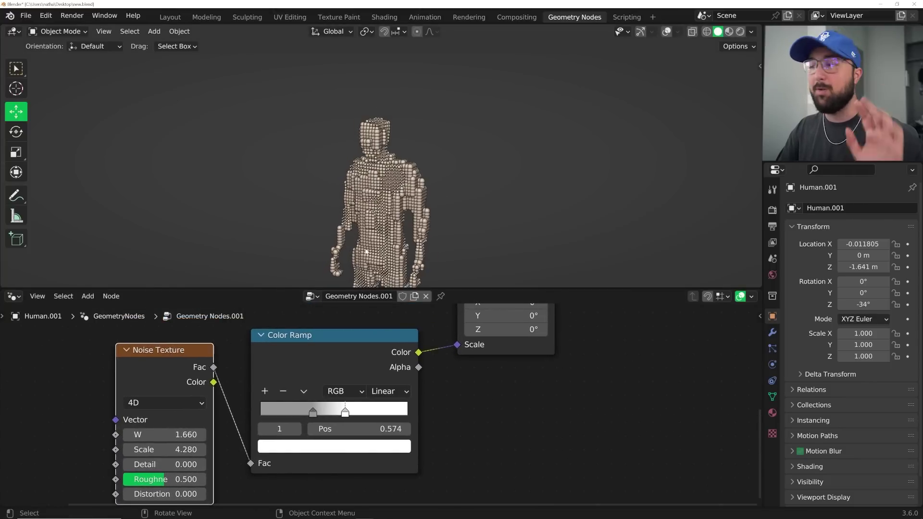
{"action": "left_click", "coordinate": [320, 446]}
{"action": "left_click_drag", "start_coordinate": [376, 327], "coordinate": [376, 346]}
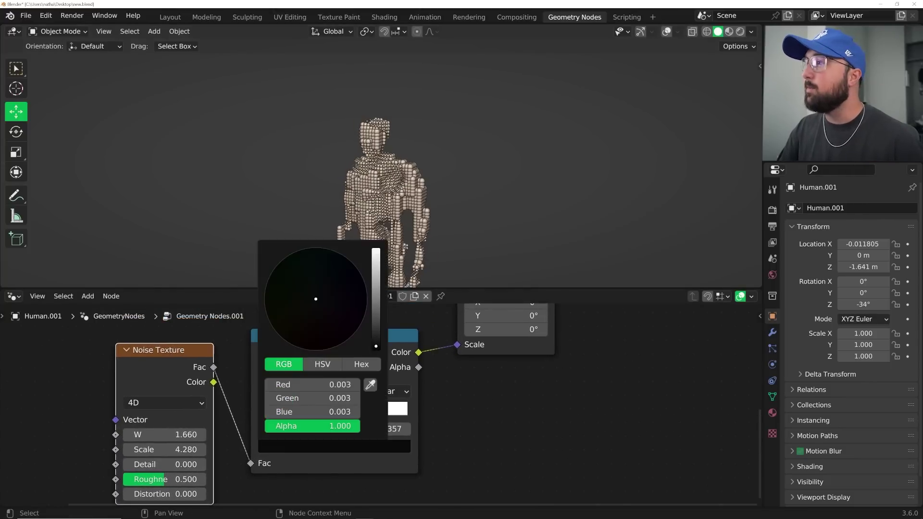
{"action": "mouse_move", "coordinate": [429, 241]}
{"action": "middle_mouse_down"}
{"action": "mouse_move", "coordinate": [392, 231]}
{"action": "mouse_move", "coordinate": [426, 231]}
{"action": "middle_mouse_up"}
Place the Noise Texture node further from the Color Ramp and vary its W value around 3.930 to shift the sphere sizes
{"action": "scroll", "coordinate": [391, 231], "scroll_direction": "up", "scroll_amount": 4}
{"action": "middle_click_drag", "start_coordinate": [195, 375], "coordinate": [202, 387]}
{"action": "left_click_drag", "start_coordinate": [178, 378], "coordinate": [83, 367]}
{"action": "middle_click_drag", "start_coordinate": [326, 374], "coordinate": [212, 388]}
{"action": "scroll", "coordinate": [289, 371], "scroll_direction": "down", "scroll_amount": 5}
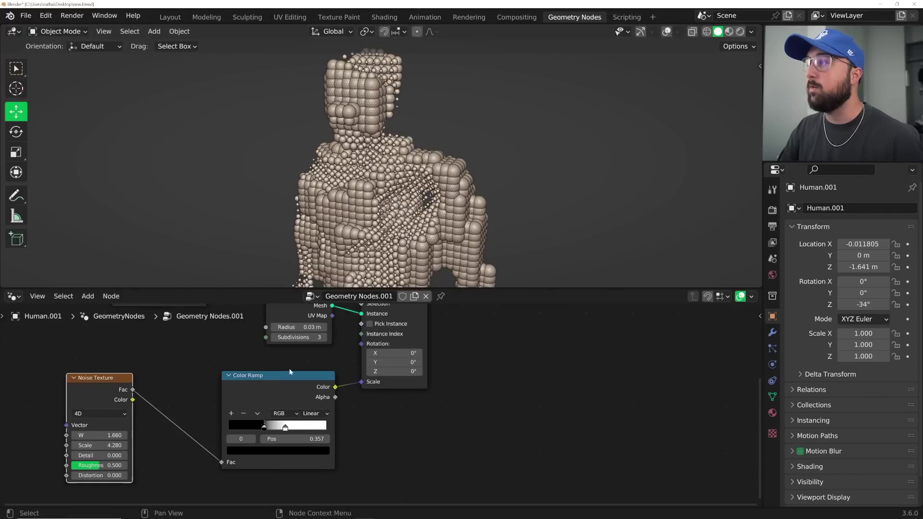
{"action": "middle_click_drag", "start_coordinate": [290, 370], "coordinate": [261, 398]}
{"action": "left_click_drag", "start_coordinate": [72, 464], "coordinate": [92, 464]}
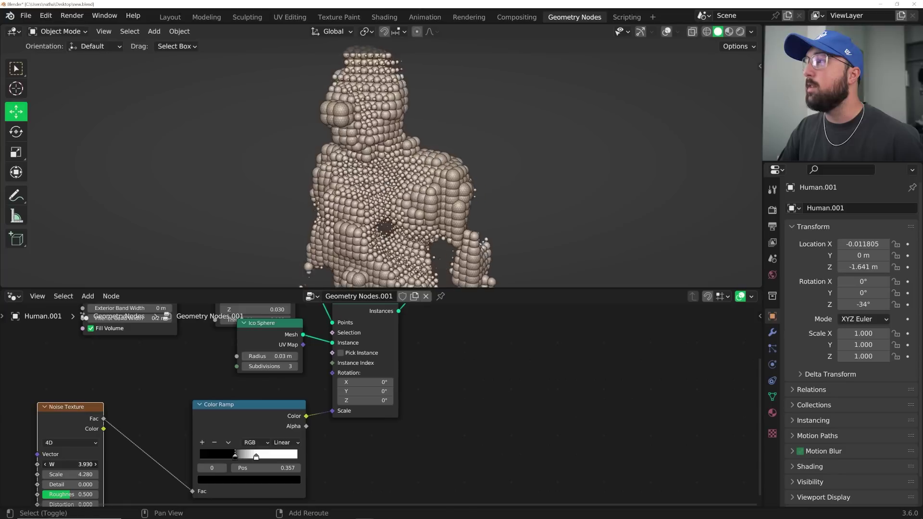
{"action": "mouse_move", "coordinate": [70, 465]}
{"action": "left_mouse_down"}
{"action": "mouse_move", "coordinate": [115, 464]}
{"action": "mouse_move", "coordinate": [53, 462]}
{"action": "left_mouse_up"}
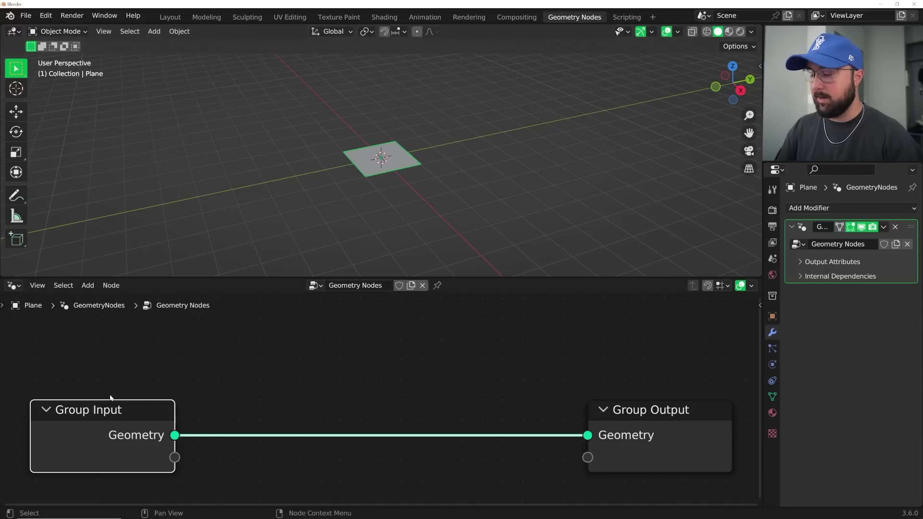
Add a Volume Cube node feeding a Distribute Points in Volume node set to Grid, connected to the Group Output
{"action": "key", "text": "shift+a"}
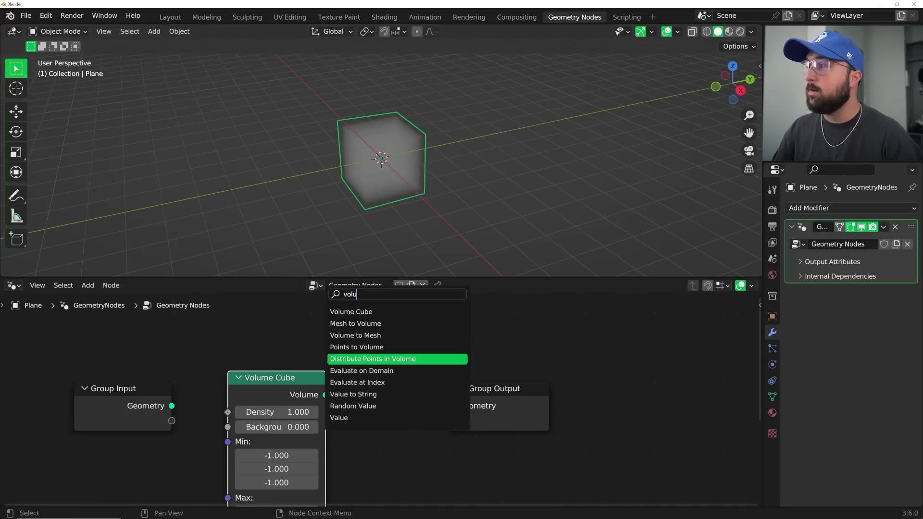
{"action": "left_click", "coordinate": [365, 360]}
{"action": "left_click", "coordinate": [419, 424]}
{"action": "scroll", "coordinate": [354, 411], "scroll_direction": "up", "scroll_amount": 3}
{"action": "middle_click_drag", "start_coordinate": [418, 424], "coordinate": [303, 381]}
{"action": "left_click", "coordinate": [303, 380]}
{"action": "left_click", "coordinate": [303, 414]}
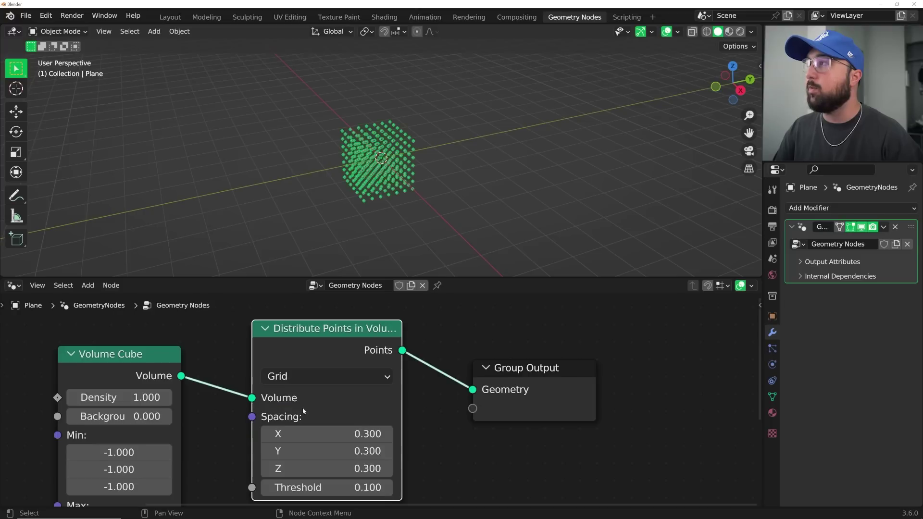
Insert an Instance on Points node between Distribute Points in Volume and the Group Output
{"action": "scroll", "coordinate": [432, 208], "scroll_direction": "up", "scroll_amount": 4}
{"action": "mouse_move", "coordinate": [432, 208]}
{"action": "middle_mouse_down"}
{"action": "mouse_move", "coordinate": [409, 185]}
{"action": "mouse_move", "coordinate": [433, 182]}
{"action": "mouse_move", "coordinate": [460, 211]}
{"action": "mouse_move", "coordinate": [440, 216]}
{"action": "middle_mouse_up"}
{"action": "scroll", "coordinate": [404, 321], "scroll_direction": "down", "scroll_amount": 2}
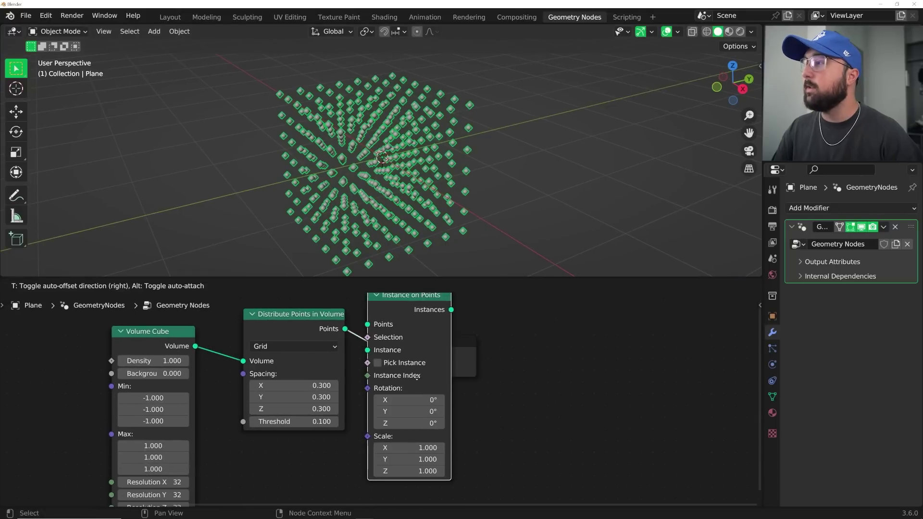
{"action": "left_click", "coordinate": [558, 306]}
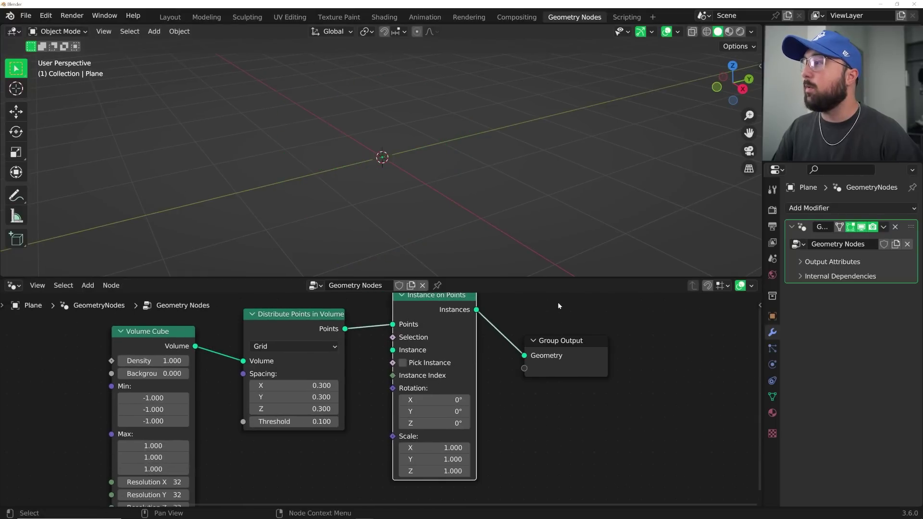
Add a mesh cube to the scene as a separate object
{"action": "key", "text": "shift+a"}
{"action": "mouse_move", "coordinate": [424, 141]}
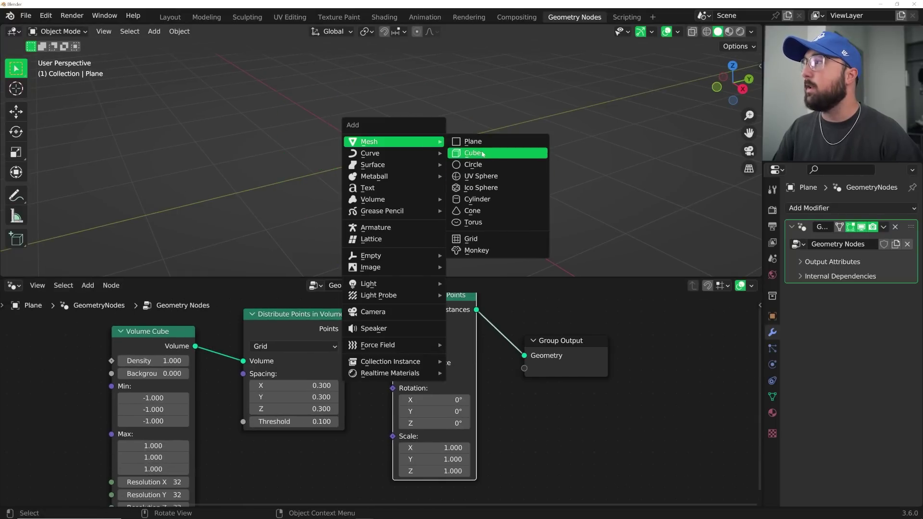
{"action": "left_click", "coordinate": [476, 153]}
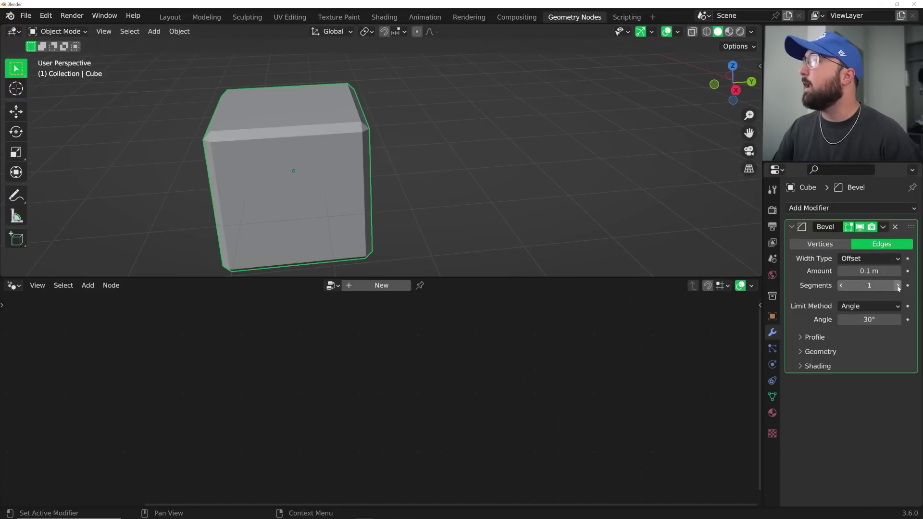
Increase the segments and amount of the cube's Bevel modifier and shade the cube smooth
{"action": "left_click", "coordinate": [898, 287]}
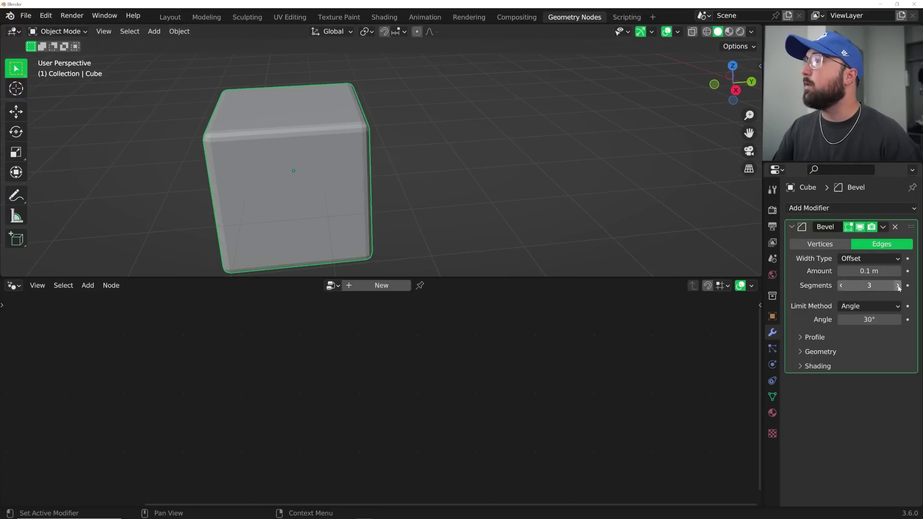
{"action": "left_click", "coordinate": [898, 286]}
{"action": "left_click_drag", "start_coordinate": [868, 271], "coordinate": [887, 270]}
{"action": "right_click", "coordinate": [481, 92]}
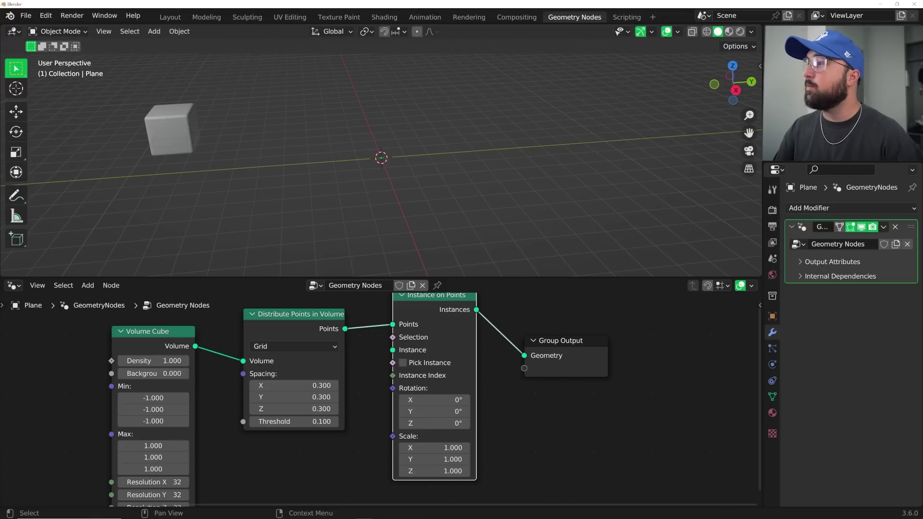
Bring the bevelled cube into the Plane's node tree as an Object Info node and connect its Geometry to Instance
{"action": "left_click_drag", "start_coordinate": [812, 73], "coordinate": [265, 471]}
{"action": "middle_click_drag", "start_coordinate": [299, 466], "coordinate": [282, 440]}
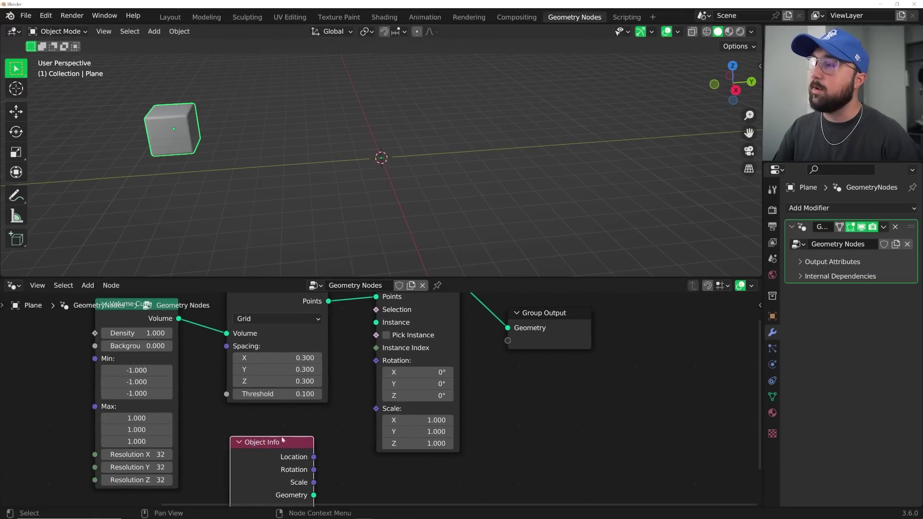
{"action": "left_click_drag", "start_coordinate": [313, 495], "coordinate": [375, 322]}
Set the Instance on Points scale to 0.04 on X, Y and Z and inspect the cube grid
{"action": "middle_click_drag", "start_coordinate": [417, 420], "coordinate": [412, 395]}
{"action": "left_click_drag", "start_coordinate": [412, 395], "coordinate": [367, 418]}
{"action": "scroll", "coordinate": [409, 202], "scroll_direction": "up", "scroll_amount": 8}
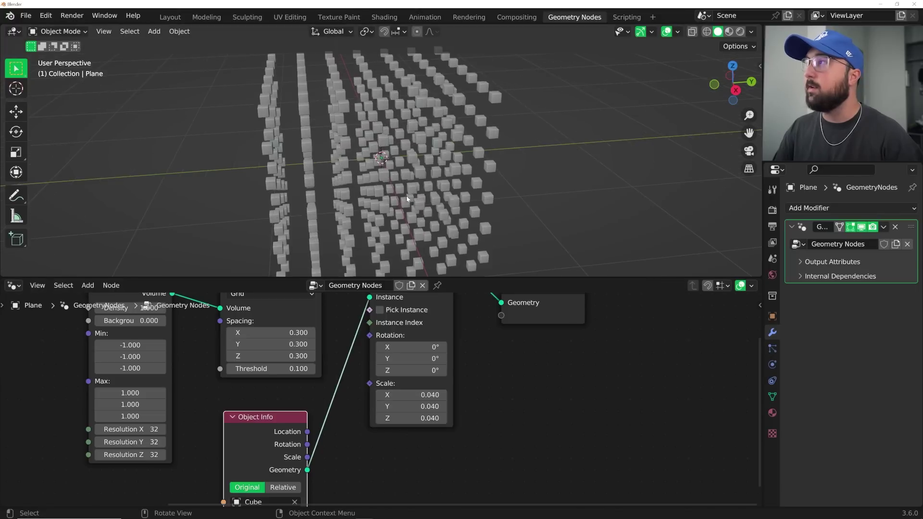
{"action": "middle_click_drag", "start_coordinate": [410, 202], "coordinate": [422, 202]}
Set the Distribute Points in Volume spacing to 0.1 on X, Y and Z
{"action": "left_click_drag", "start_coordinate": [271, 332], "coordinate": [270, 355]}
{"action": "type", "text": "0.1"}
{"action": "key", "text": "Return"}
{"action": "middle_click_drag", "start_coordinate": [481, 144], "coordinate": [502, 170]}
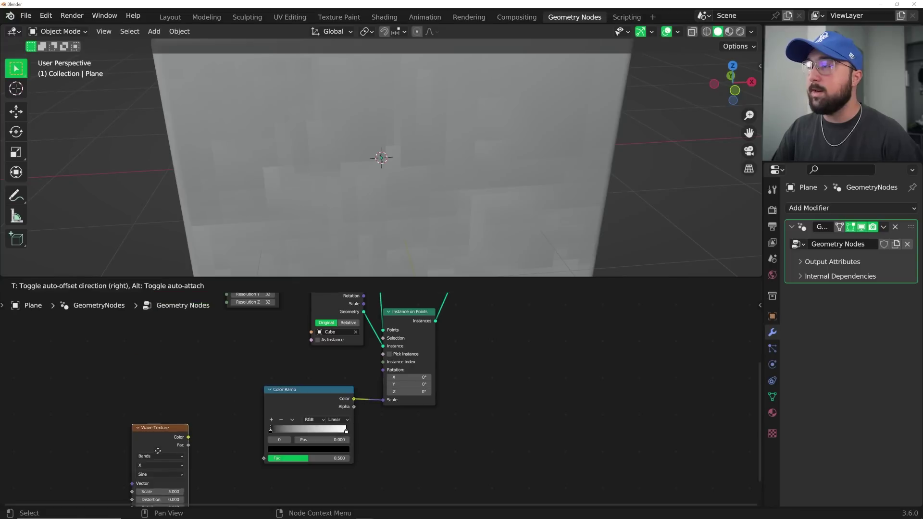
Place a Wave Texture node beside the Color Ramp and connect its Color output to the ramp's Fac
{"action": "middle_click_drag", "start_coordinate": [292, 438], "coordinate": [259, 367]}
{"action": "scroll", "coordinate": [259, 367], "scroll_direction": "up", "scroll_amount": 1}
{"action": "left_click_drag", "start_coordinate": [157, 375], "coordinate": [204, 339]}
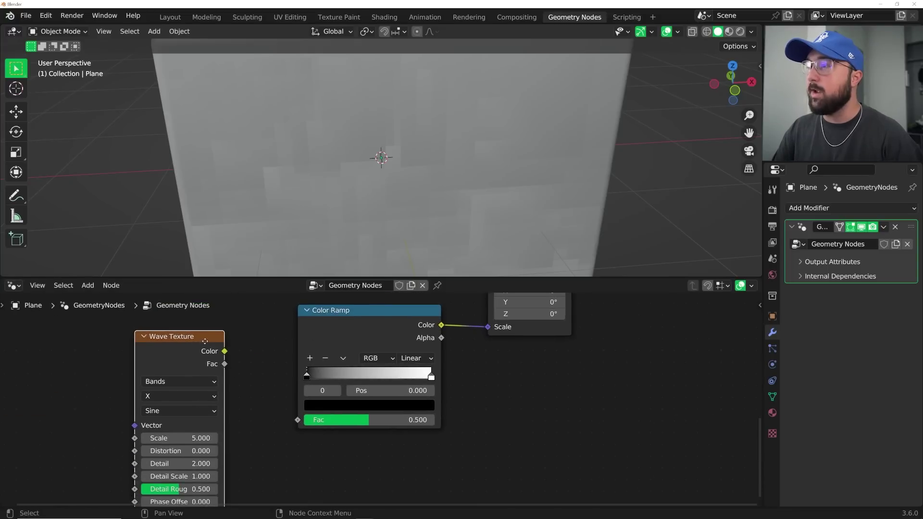
{"action": "middle_click_drag", "start_coordinate": [227, 355], "coordinate": [217, 343]}
{"action": "left_click_drag", "start_coordinate": [215, 340], "coordinate": [256, 332]}
{"action": "left_click_drag", "start_coordinate": [289, 408], "coordinate": [289, 408]}
Darken the Color Ramp's white end stop to dark grey to shrink the instanced cubes
{"action": "middle_click_drag", "start_coordinate": [419, 315], "coordinate": [235, 353]}
{"action": "scroll", "coordinate": [305, 387], "scroll_direction": "down", "scroll_amount": 1}
{"action": "middle_click_drag", "start_coordinate": [305, 387], "coordinate": [316, 431]}
{"action": "scroll", "coordinate": [315, 430], "scroll_direction": "down", "scroll_amount": 3}
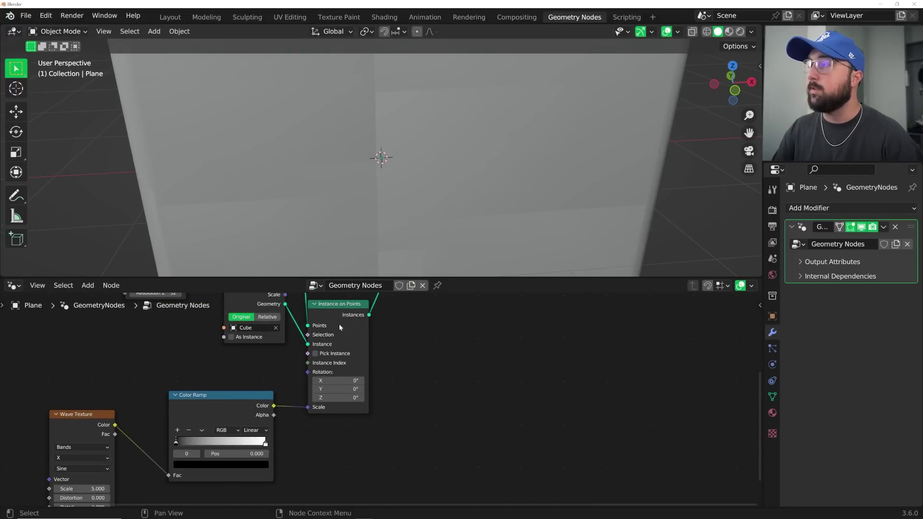
{"action": "middle_click_drag", "start_coordinate": [215, 401], "coordinate": [308, 358]}
{"action": "left_click", "coordinate": [358, 399]}
{"action": "left_click", "coordinate": [340, 421]}
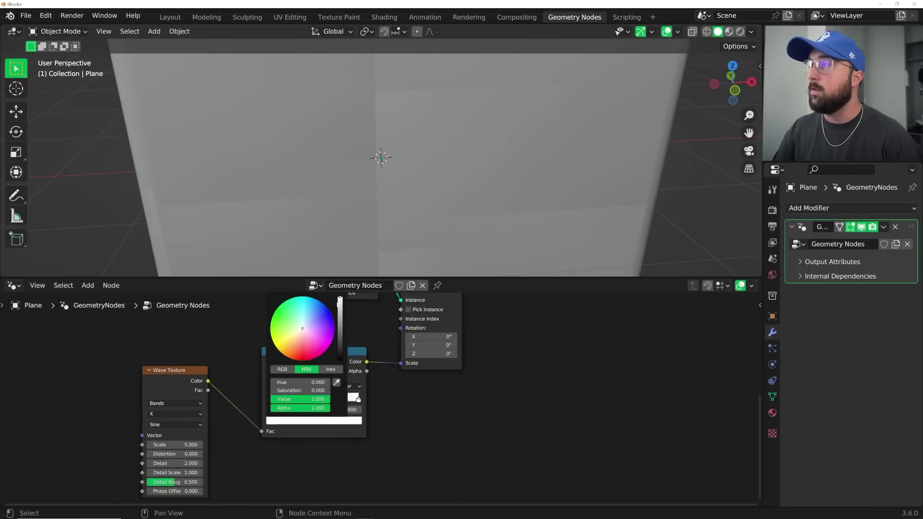
{"action": "left_click_drag", "start_coordinate": [341, 304], "coordinate": [340, 342]}
{"action": "middle_click_drag", "start_coordinate": [392, 167], "coordinate": [341, 161]}
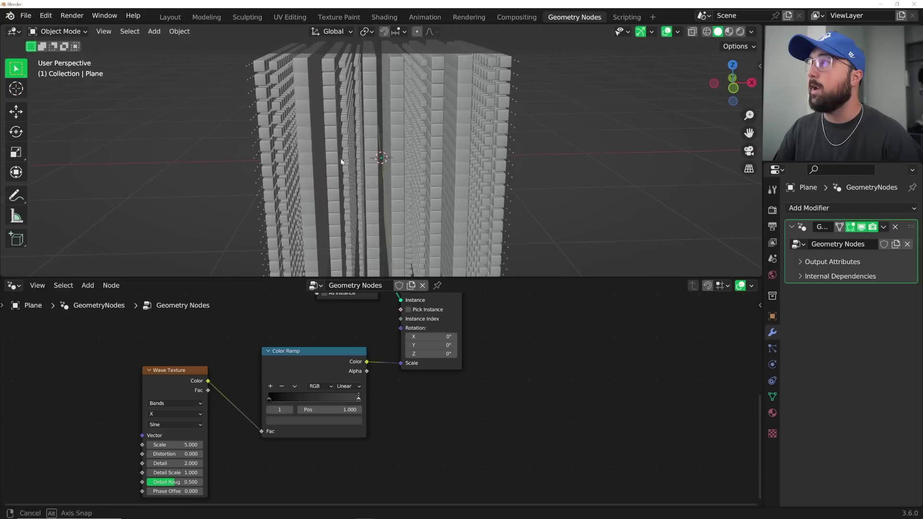
Set the Wave Texture to Rings with Spherical direction and a scale of 0.1
{"action": "left_click", "coordinate": [161, 405]}
{"action": "left_click", "coordinate": [166, 414]}
{"action": "left_click", "coordinate": [166, 414]}
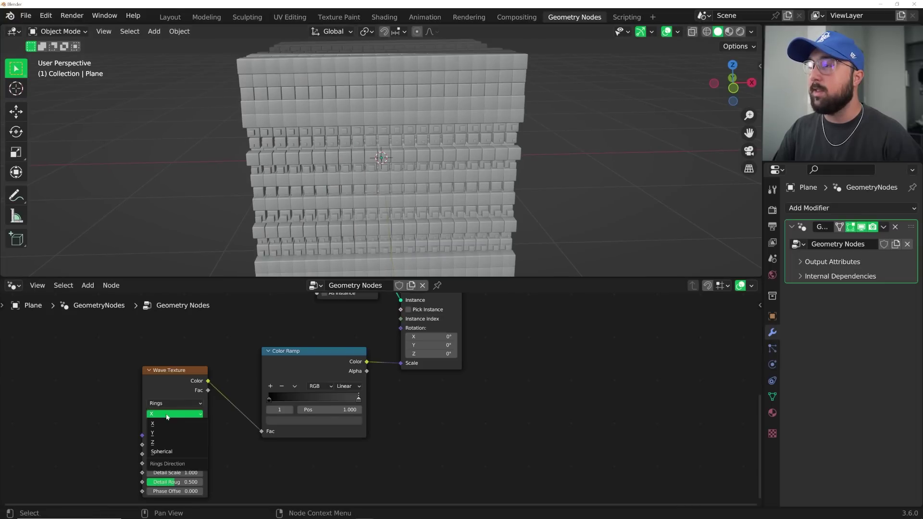
{"action": "left_click", "coordinate": [158, 453]}
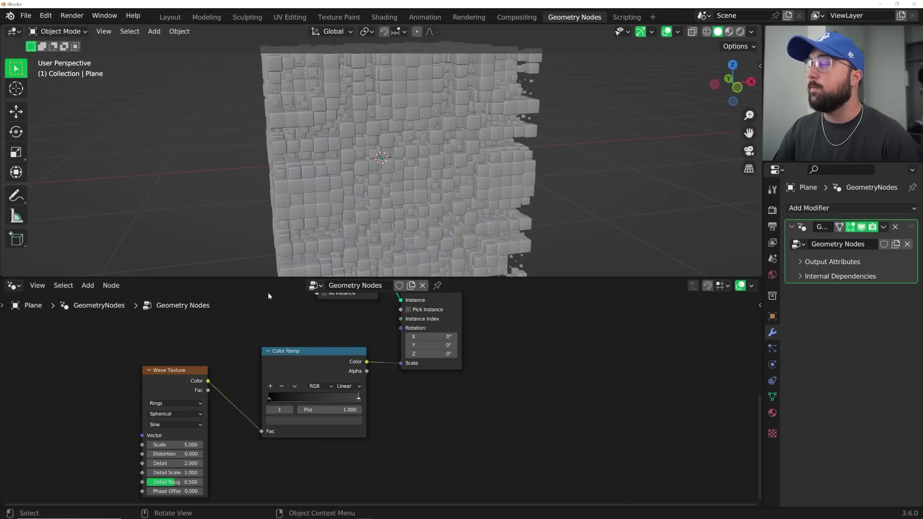
{"action": "type", "text": "0.1"}
{"action": "key", "text": "Return"}
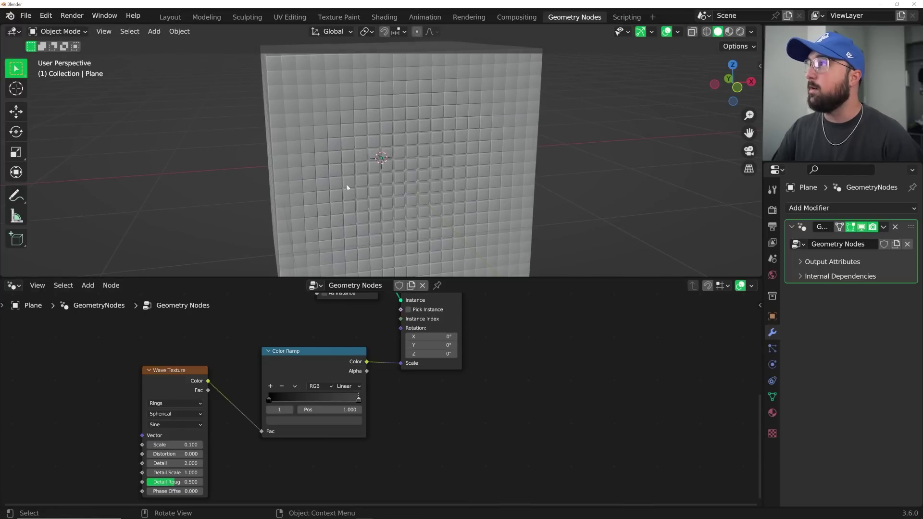
{"action": "middle_click_drag", "start_coordinate": [337, 245], "coordinate": [386, 251]}
Move the Color Ramp's black stop to position 0.758 and vary the Wave Texture's phase offset to form a sphere of cubes
{"action": "left_click_drag", "start_coordinate": [358, 399], "coordinate": [355, 400]}
{"action": "left_click_drag", "start_coordinate": [290, 398], "coordinate": [347, 398]}
{"action": "left_click_drag", "start_coordinate": [175, 491], "coordinate": [507, 491], "text": "shift"}
{"action": "left_click_drag", "start_coordinate": [307, 491], "coordinate": [336, 491]}
{"action": "middle_click_drag", "start_coordinate": [288, 197], "coordinate": [406, 214]}
Set the Distribute Points in Volume spacing to 0.2 on X, Y and Z and nudge the node closer to Volume Cube
{"action": "middle_click_drag", "start_coordinate": [274, 357], "coordinate": [231, 426]}
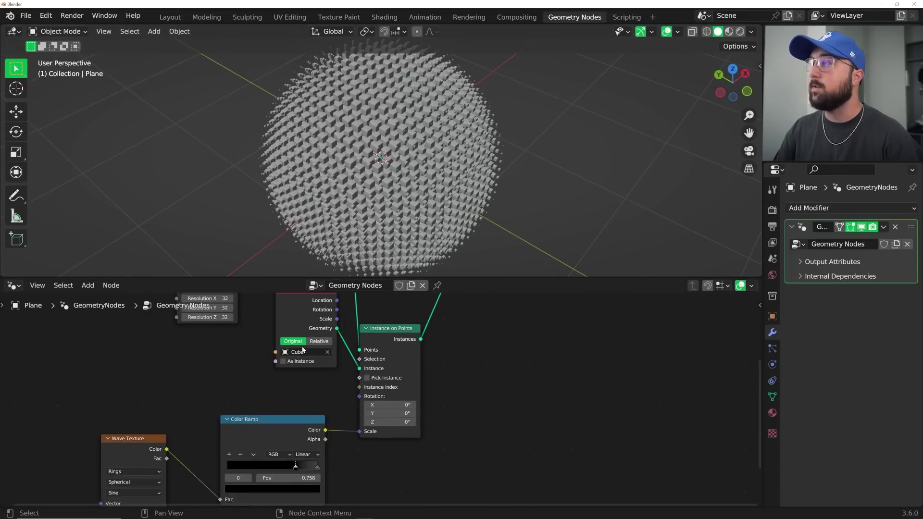
{"action": "middle_click_drag", "start_coordinate": [342, 161], "coordinate": [373, 169]}
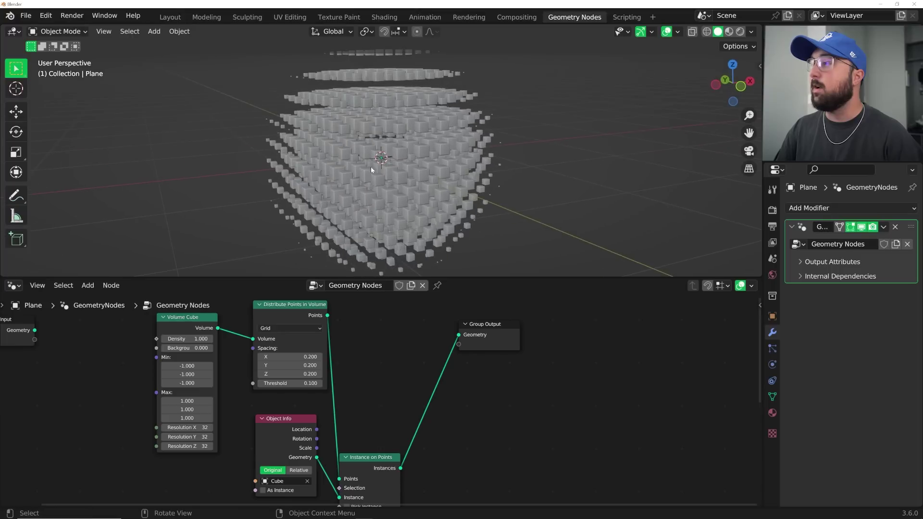
{"action": "left_click_drag", "start_coordinate": [300, 364], "coordinate": [294, 368]}
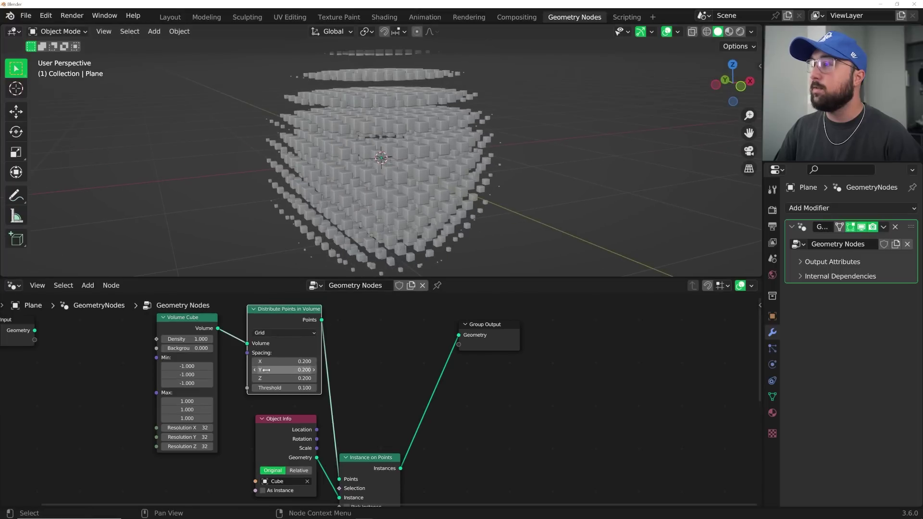
Brighten the Color Ramp's end stop slightly to enlarge the instanced cubes
{"action": "middle_click_drag", "start_coordinate": [294, 414], "coordinate": [314, 352]}
{"action": "middle_click_drag", "start_coordinate": [288, 494], "coordinate": [291, 385]}
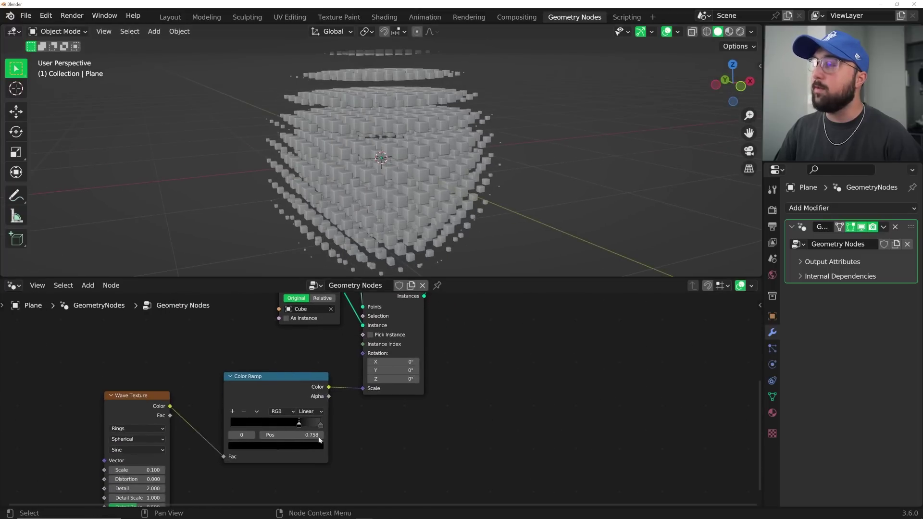
{"action": "left_click", "coordinate": [311, 445]}
{"action": "left_click_drag", "start_coordinate": [302, 364], "coordinate": [302, 366]}
Set the Wave Texture's phase offset to 12.130 to move the ring pattern through the cube
{"action": "middle_click_drag", "start_coordinate": [159, 427], "coordinate": [197, 369]}
{"action": "left_click_drag", "start_coordinate": [174, 459], "coordinate": [291, 459], "text": "shift"}
{"action": "left_click_drag", "start_coordinate": [212, 460], "coordinate": [193, 459], "text": "shift"}
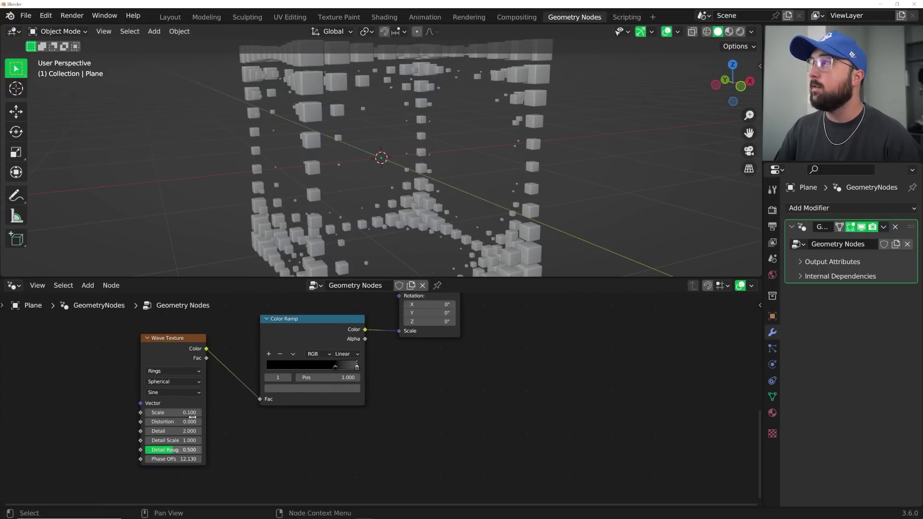
Shift the Color Ramp's black stop to a lower position and its end stop to 0.870, and check the cube from above
{"action": "left_click_drag", "start_coordinate": [331, 370], "coordinate": [345, 371]}
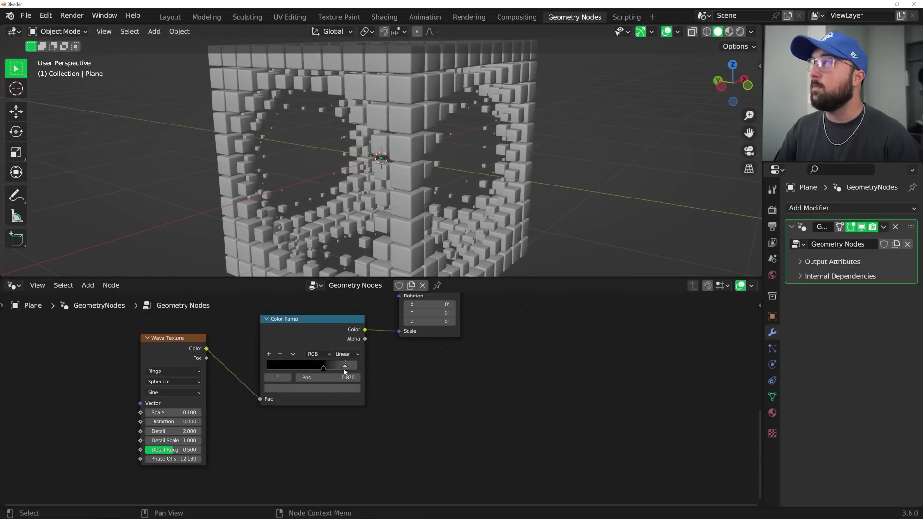
{"action": "scroll", "coordinate": [388, 181], "scroll_direction": "down", "scroll_amount": 3}
{"action": "middle_click_drag", "start_coordinate": [388, 180], "coordinate": [387, 212]}
{"action": "scroll", "coordinate": [387, 211], "scroll_direction": "up", "scroll_amount": 1}
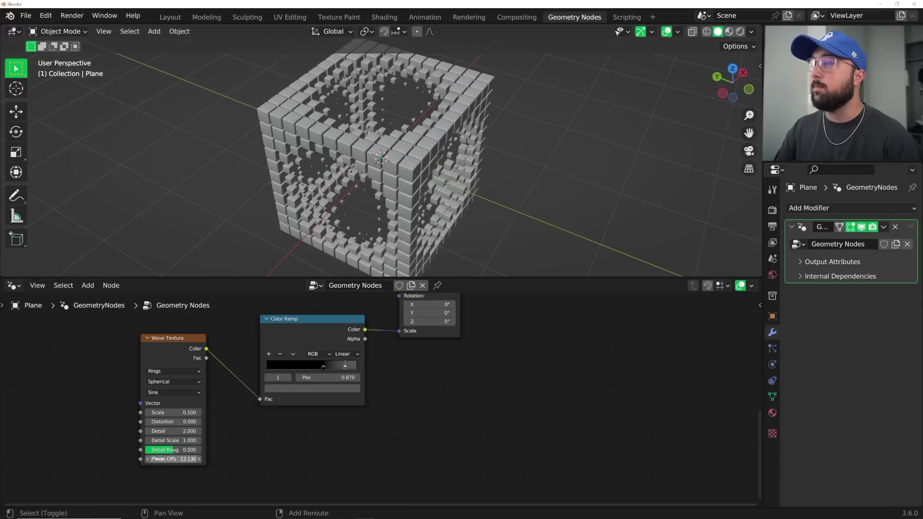
Test the Wave Texture's phase offset up to 18.870 and reset it to 0
{"action": "left_click_drag", "start_coordinate": [168, 459], "coordinate": [308, 459], "text": "shift"}
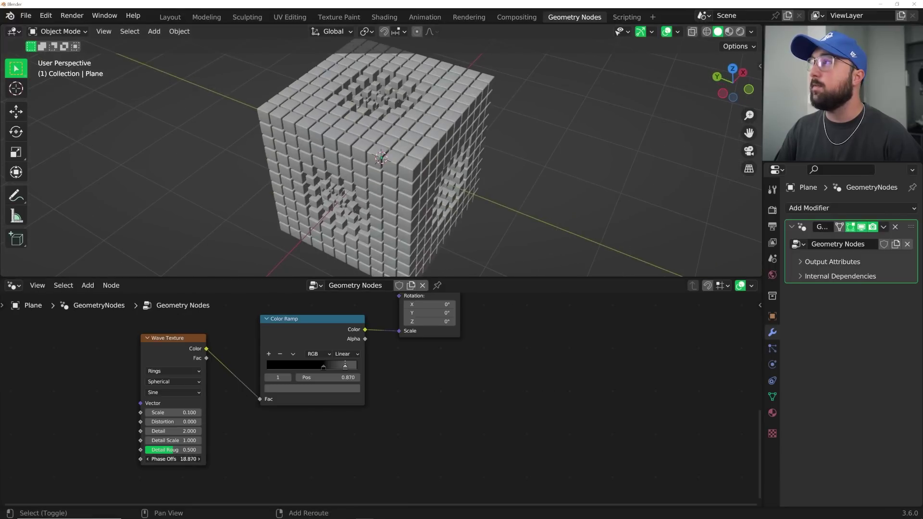
{"action": "type", "text": "0"}
{"action": "key", "text": "Return"}
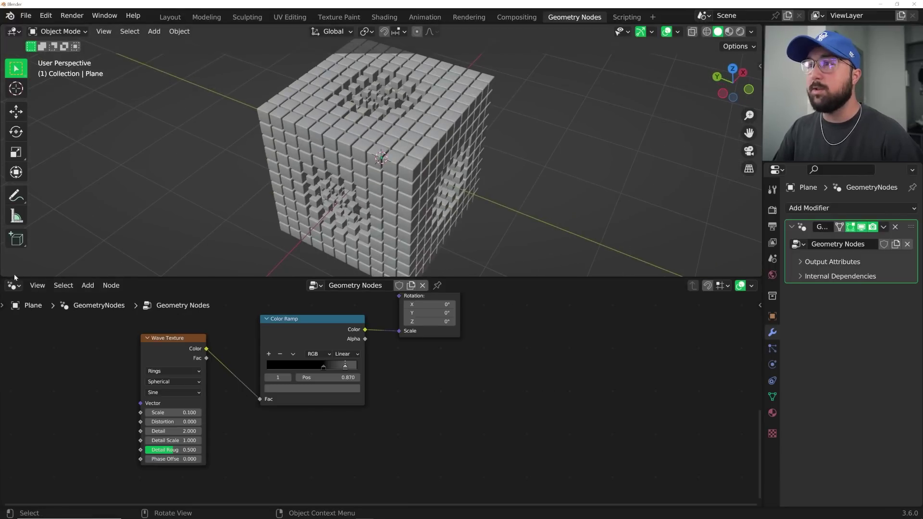
Split the 3D viewport area horizontally and turn the new lower area into a Timeline
{"action": "left_click_drag", "start_coordinate": [3, 274], "coordinate": [12, 210]}
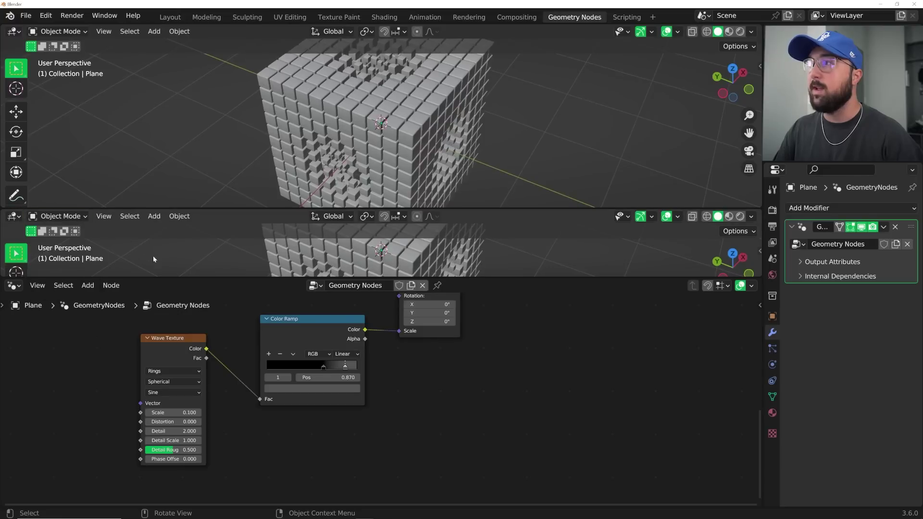
{"action": "left_click", "coordinate": [12, 216]}
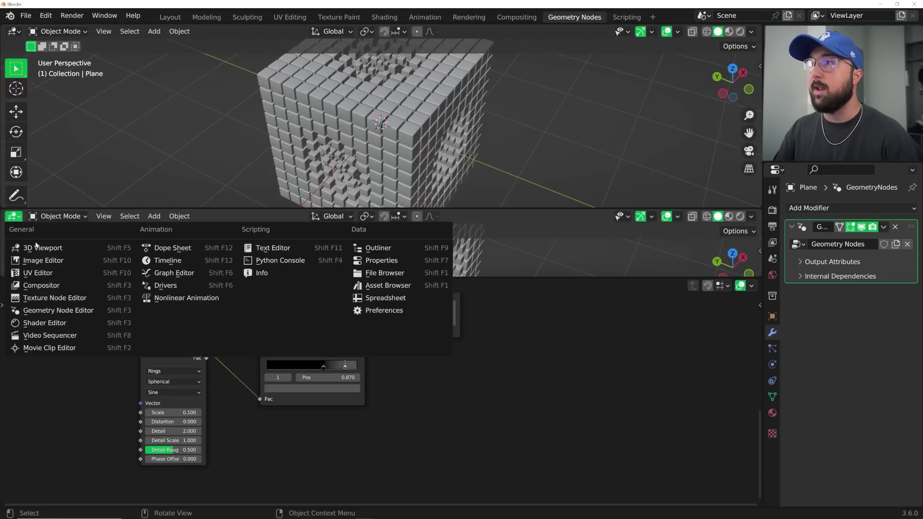
{"action": "left_click", "coordinate": [176, 262]}
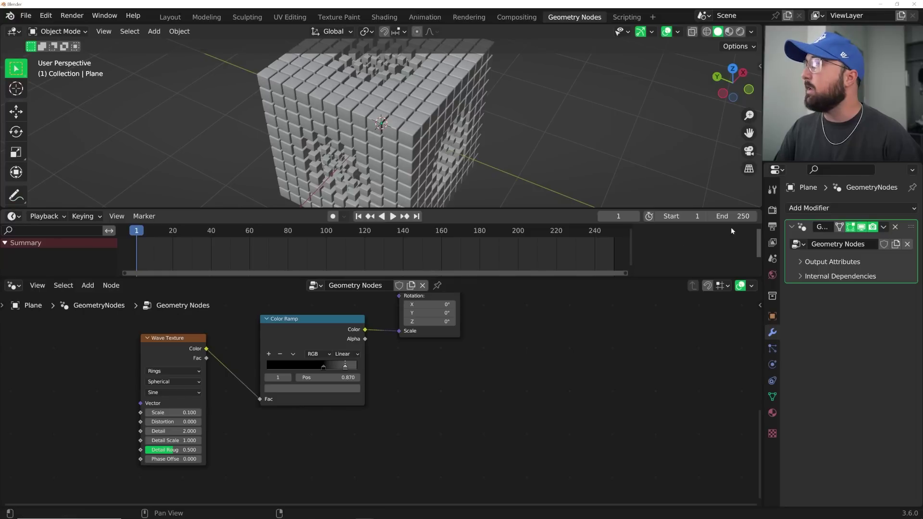
{"action": "key", "text": "Escape"}
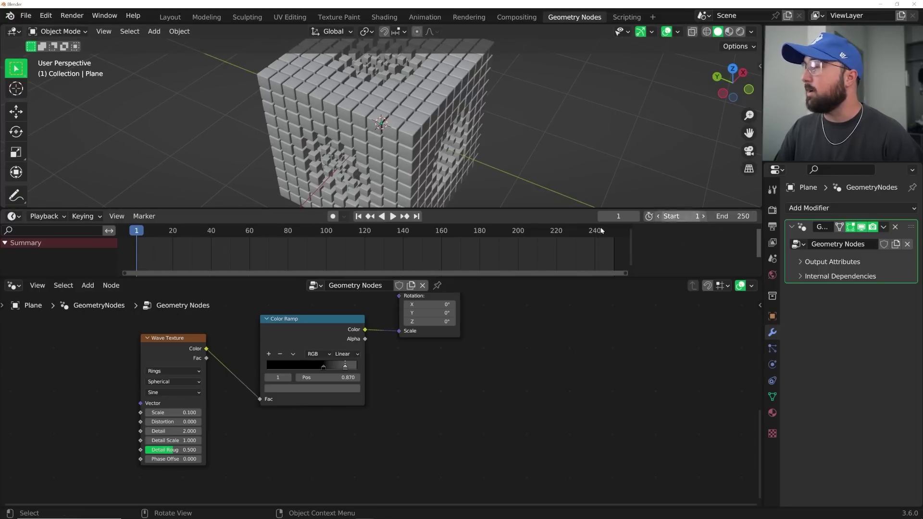
Keyframe the Wave Texture's phase offset at 0 on frame 0
{"action": "middle_click_drag", "start_coordinate": [298, 414], "coordinate": [340, 430]}
{"action": "key", "text": "Left"}
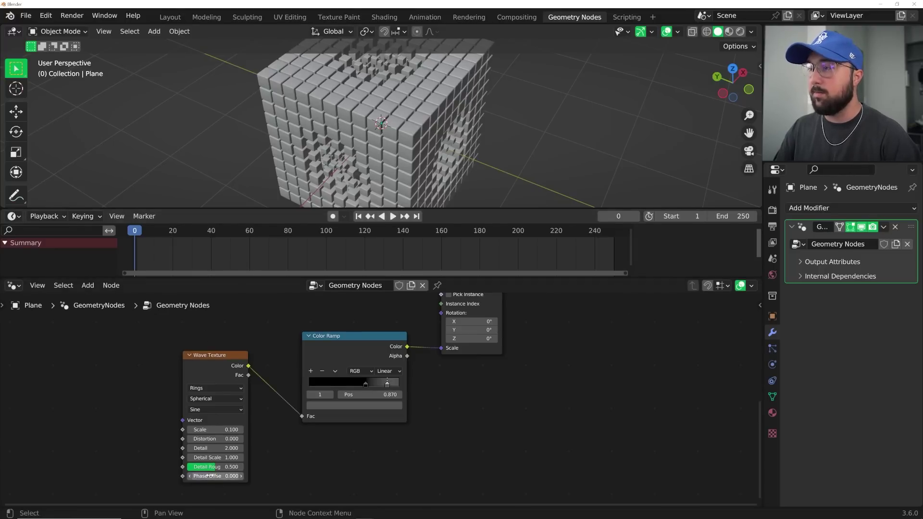
{"action": "key", "text": "i"}
Keyframe the Wave Texture's phase offset at 4*pi on frame 250, and play the animation to check the moving cube pattern
{"action": "left_click", "coordinate": [417, 217]}
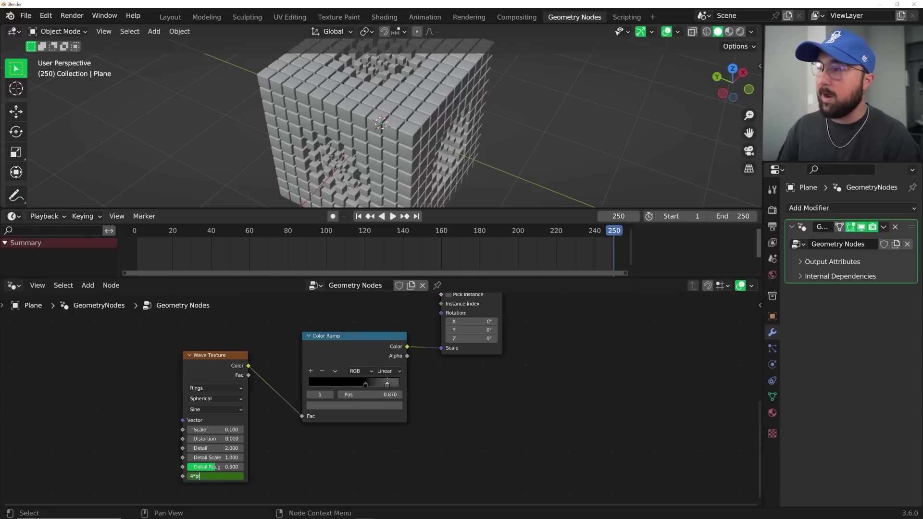
{"action": "type", "text": "4*pi"}
{"action": "key", "text": "Return"}
{"action": "key", "text": "i"}
{"action": "key", "text": "space"}
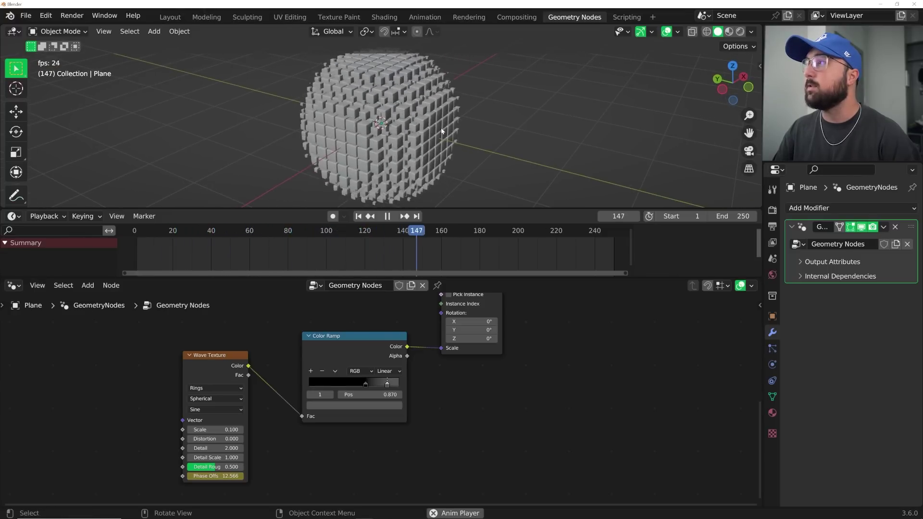
{"action": "key", "text": "space"}
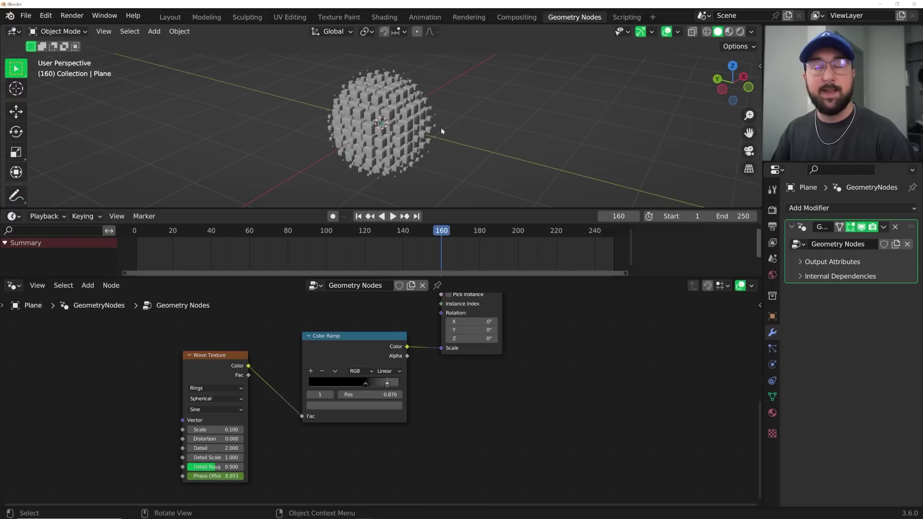